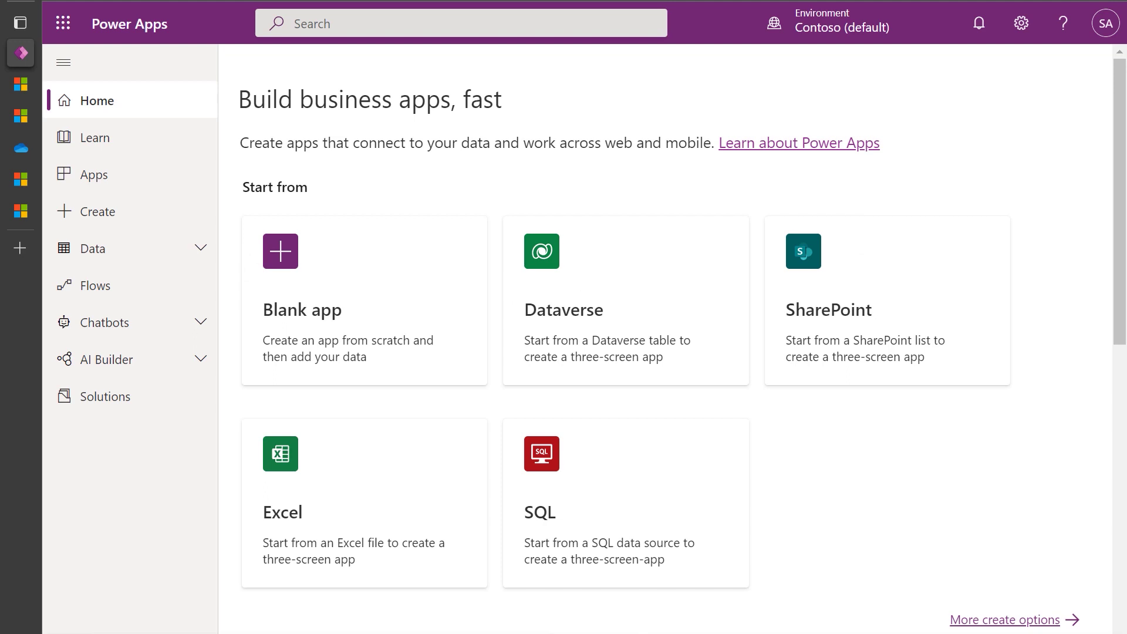
Step: Start a new SQL Server connection in the Contoso (default) environment and set its authentication type to SQL Server Authentication
left_click(129, 257)
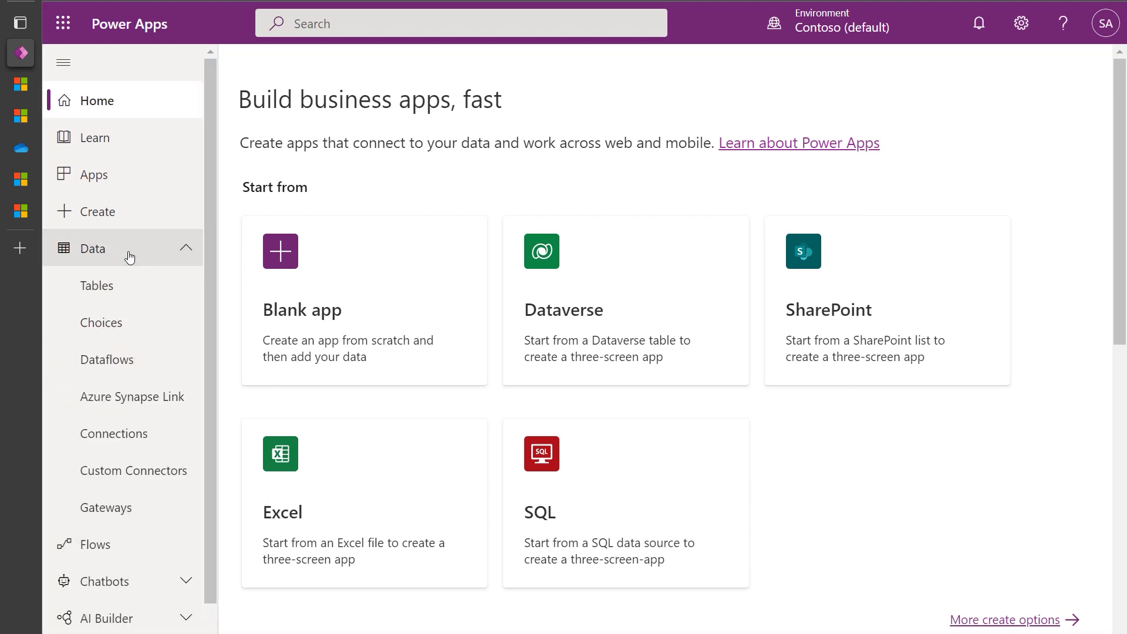
left_click(136, 443)
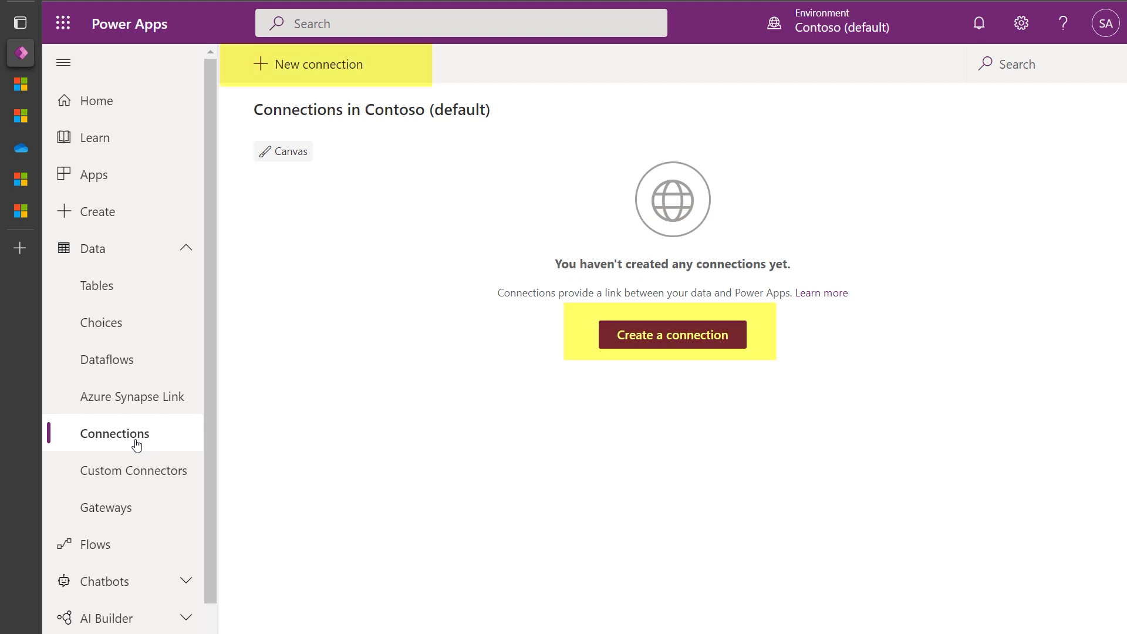
left_click(726, 352)
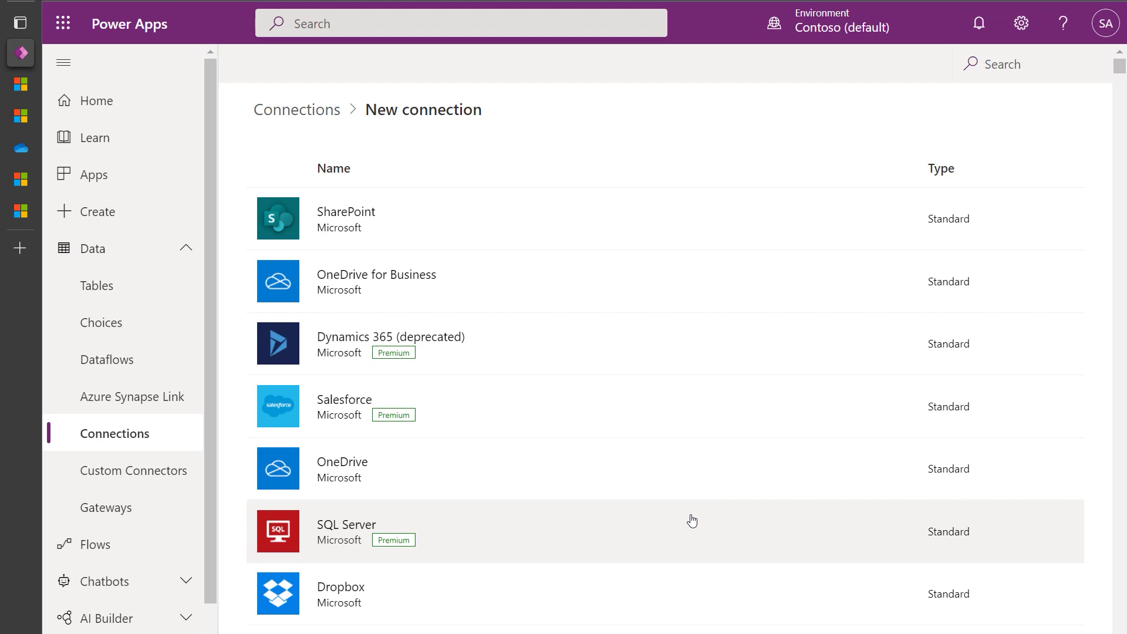
left_click(692, 520)
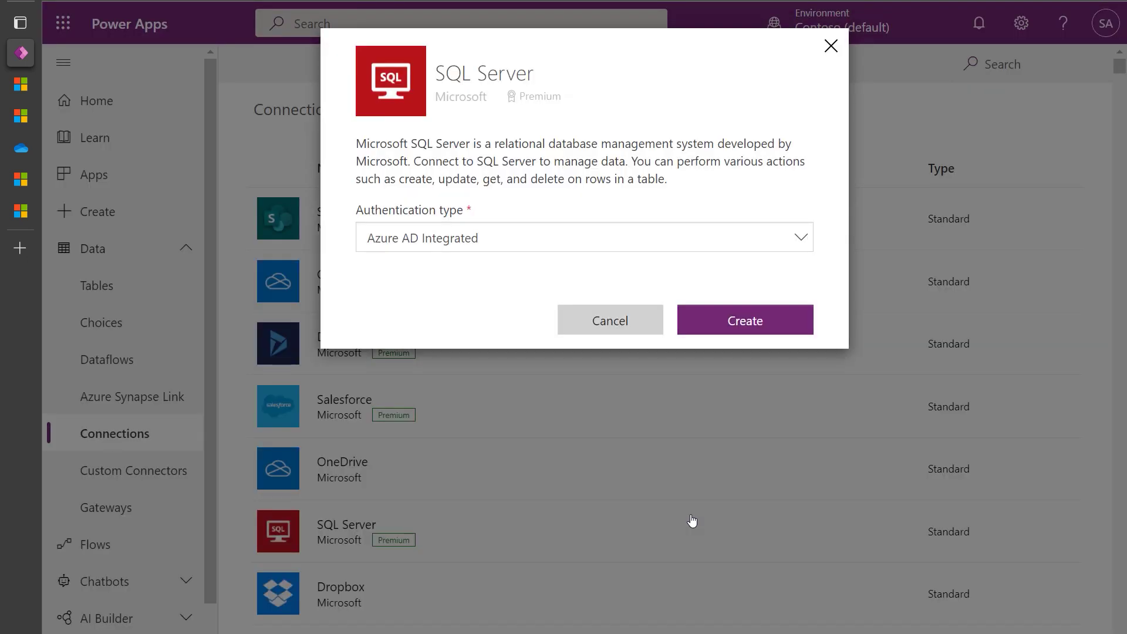
left_click(793, 236)
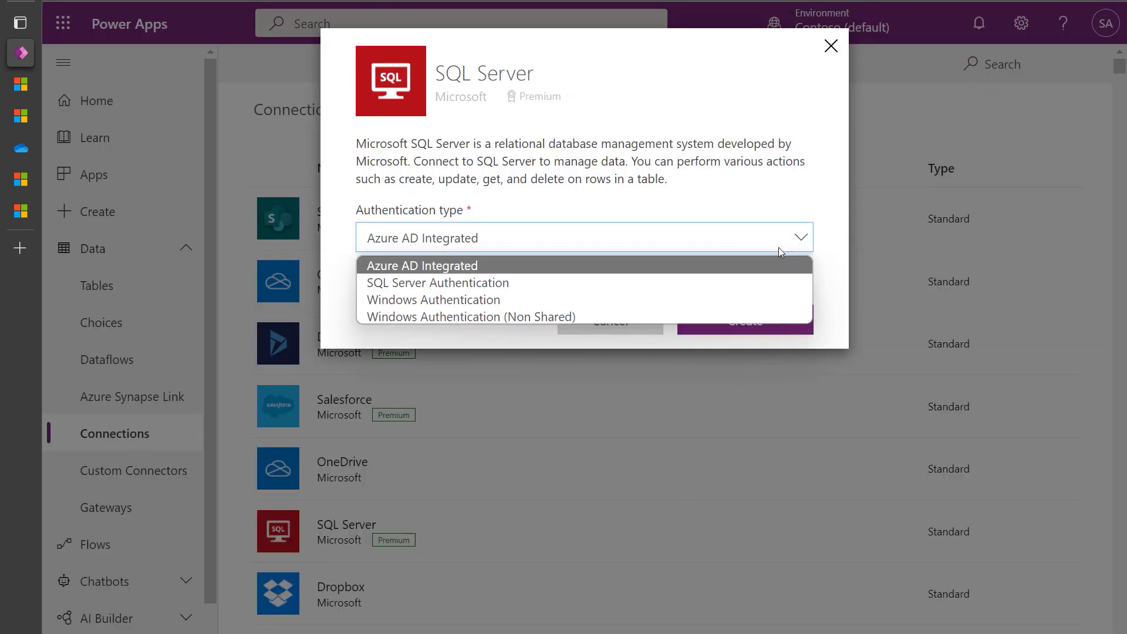
left_click(755, 284)
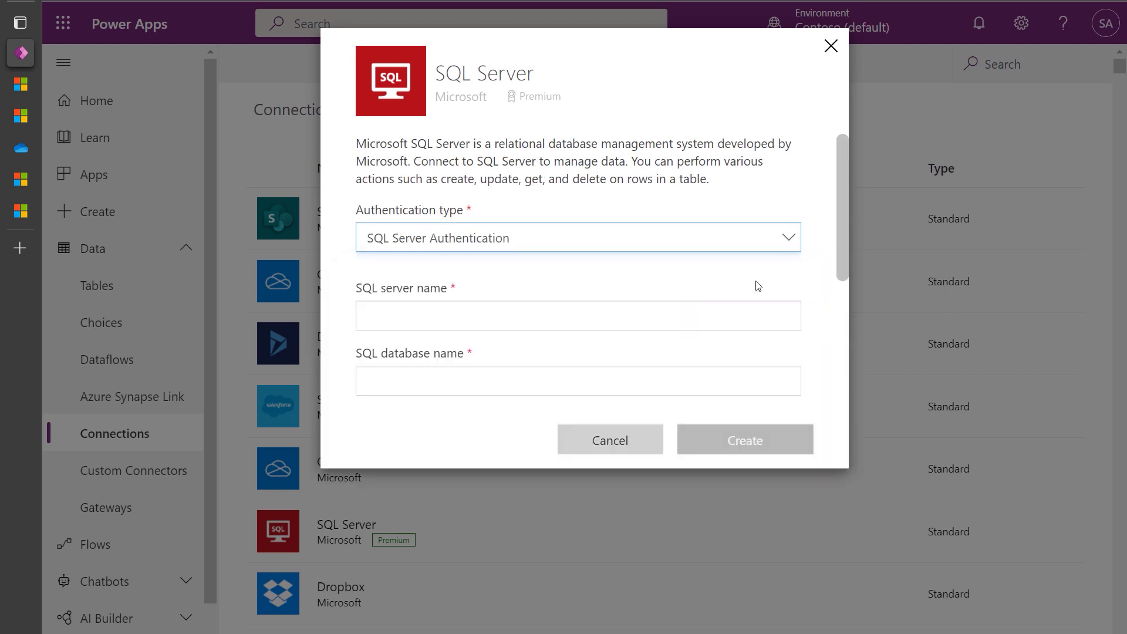
Step: Enter server connectors-server.database.windows.net, database adventureworks-lightweight-db, the account username and password, and create the connection without a gateway
scroll(757, 286, "down", 3)
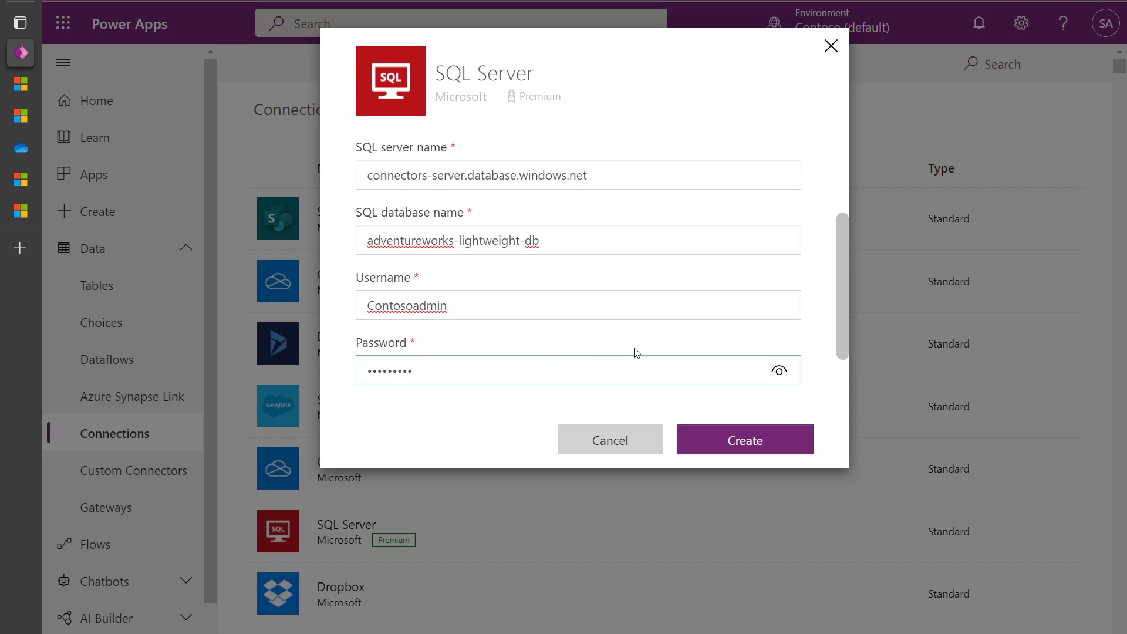
scroll(637, 352, "down", 2)
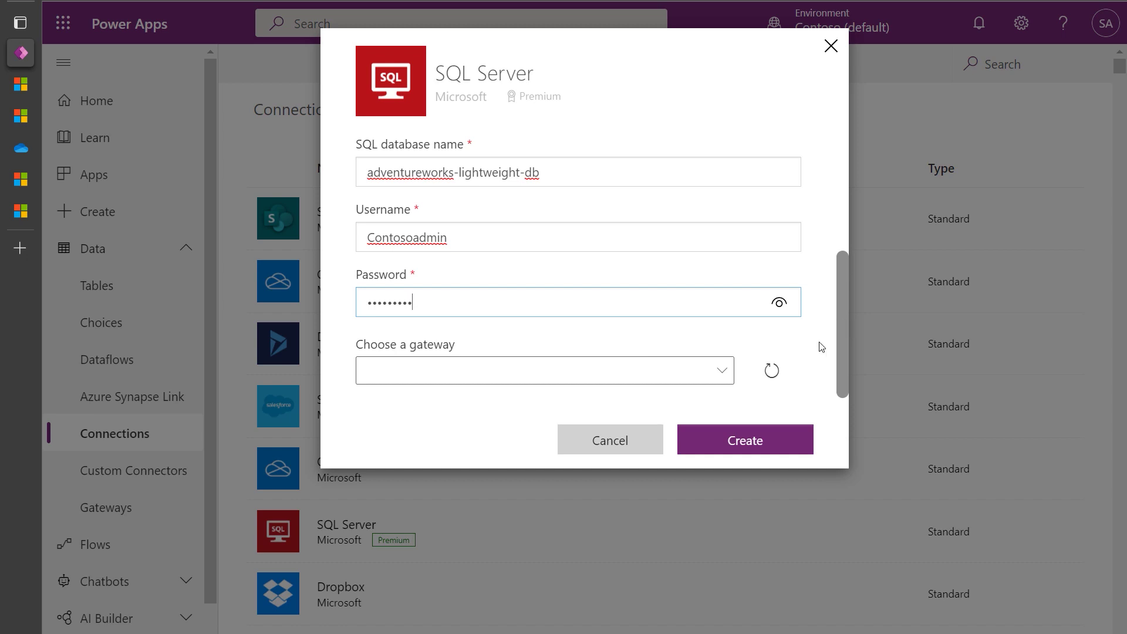
left_click(728, 447)
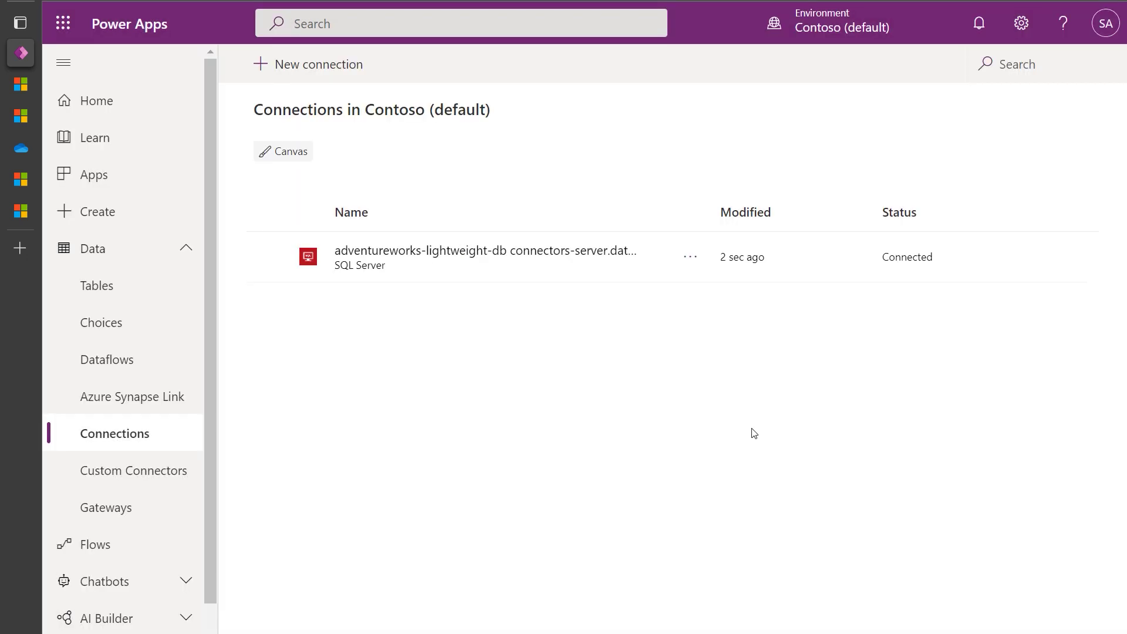
Step: Create a solution named SQLVTDemo with the CDS Default Publisher and version 1.0.0.0
scroll(125, 528, "down", 1)
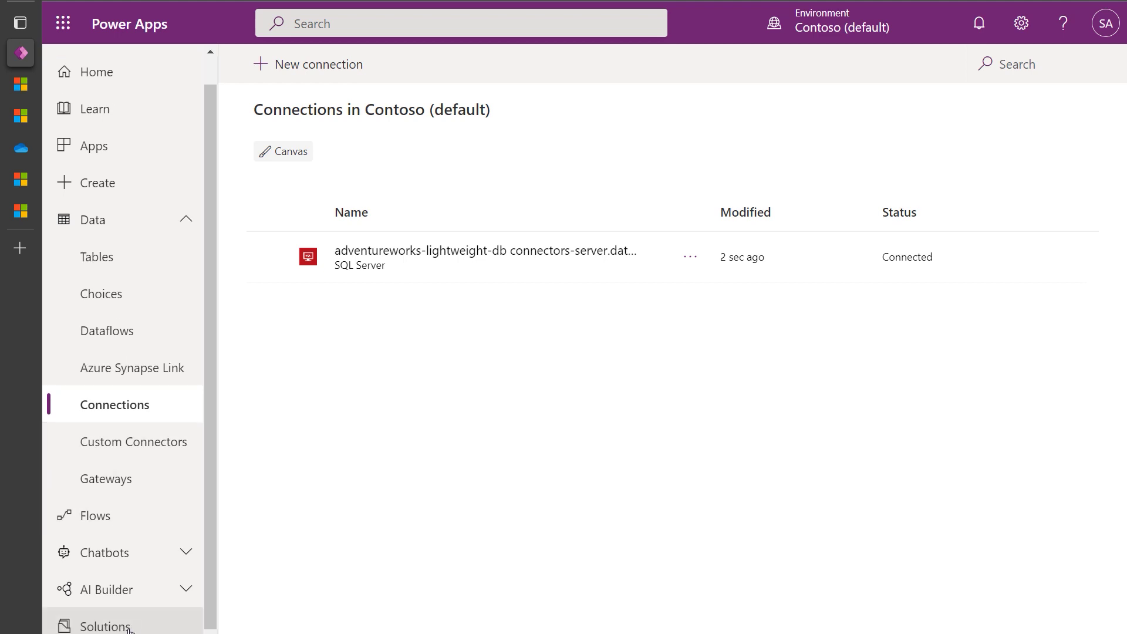
left_click(128, 627)
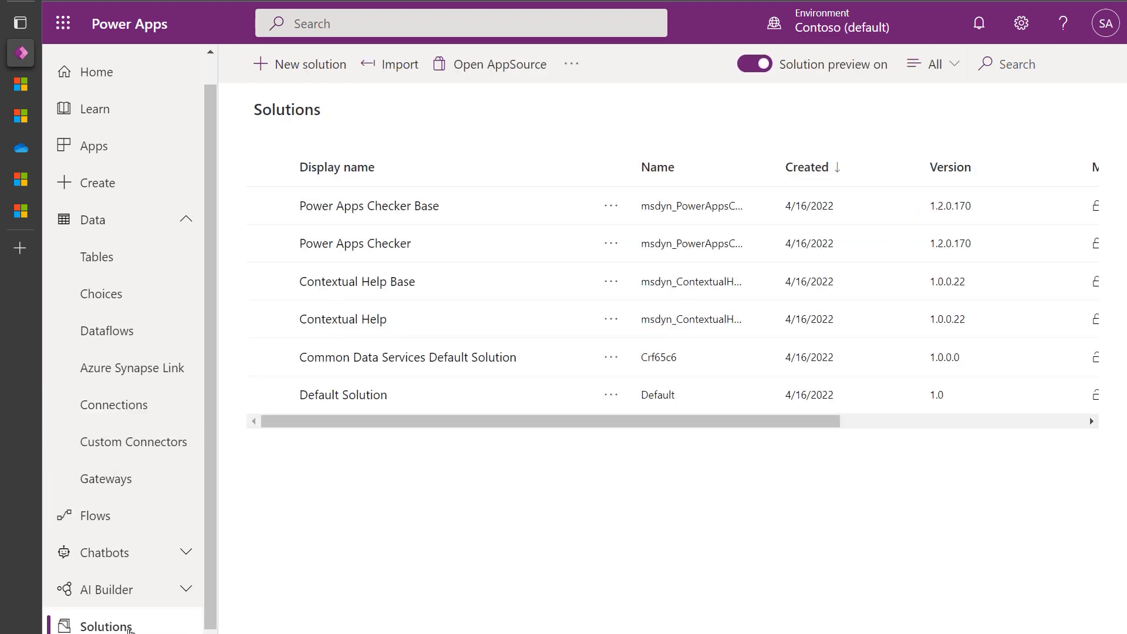
left_click(311, 70)
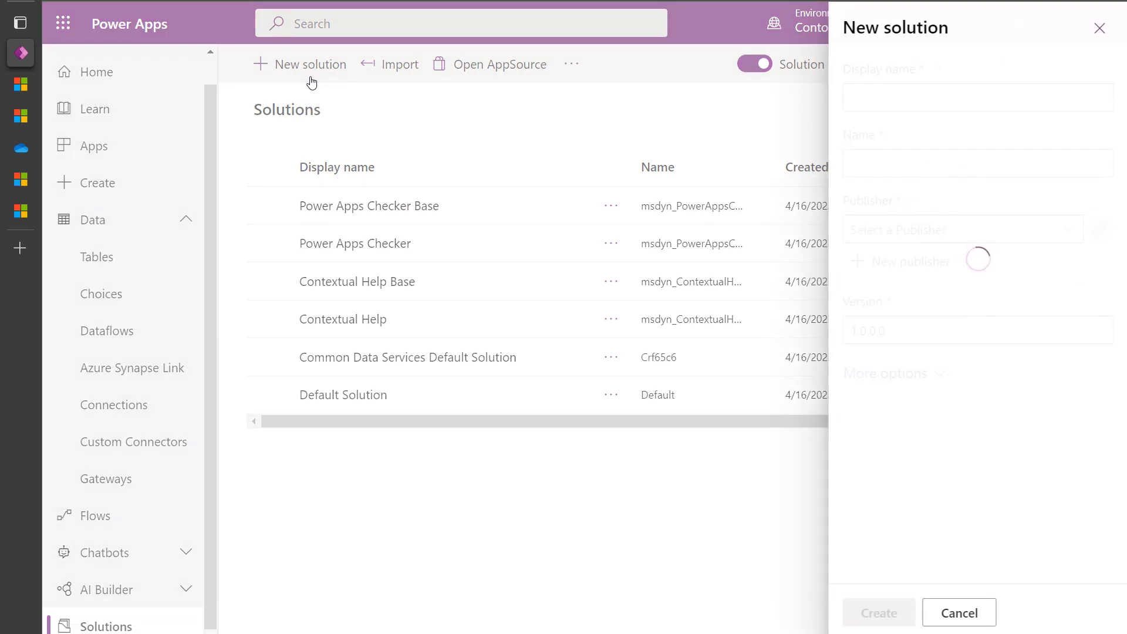
left_click(943, 95)
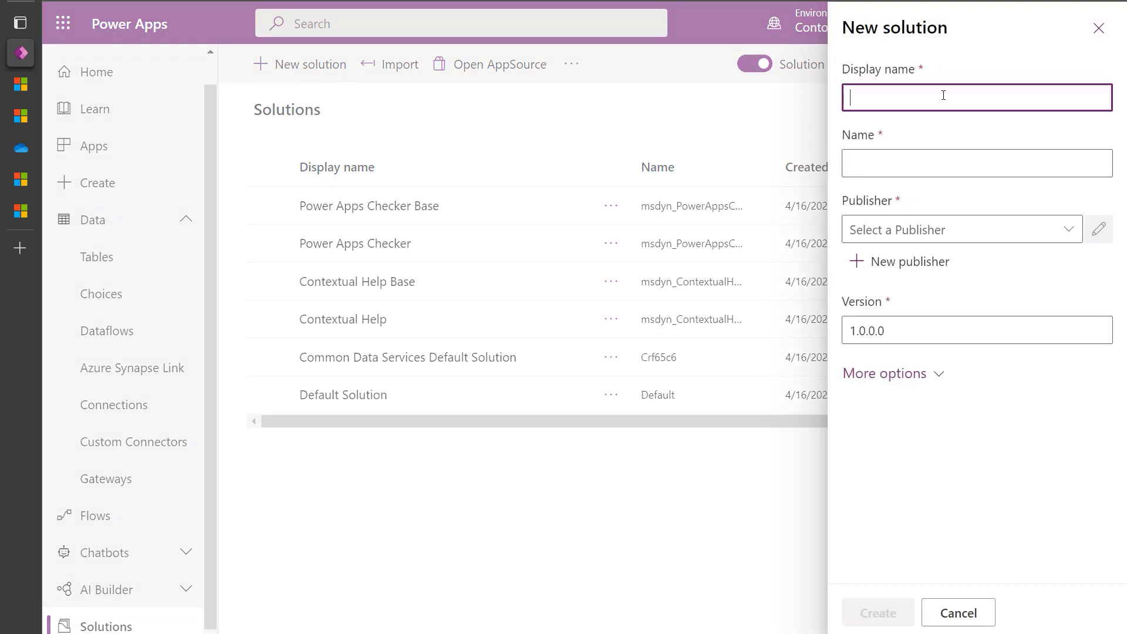
type("SQLVTDemo")
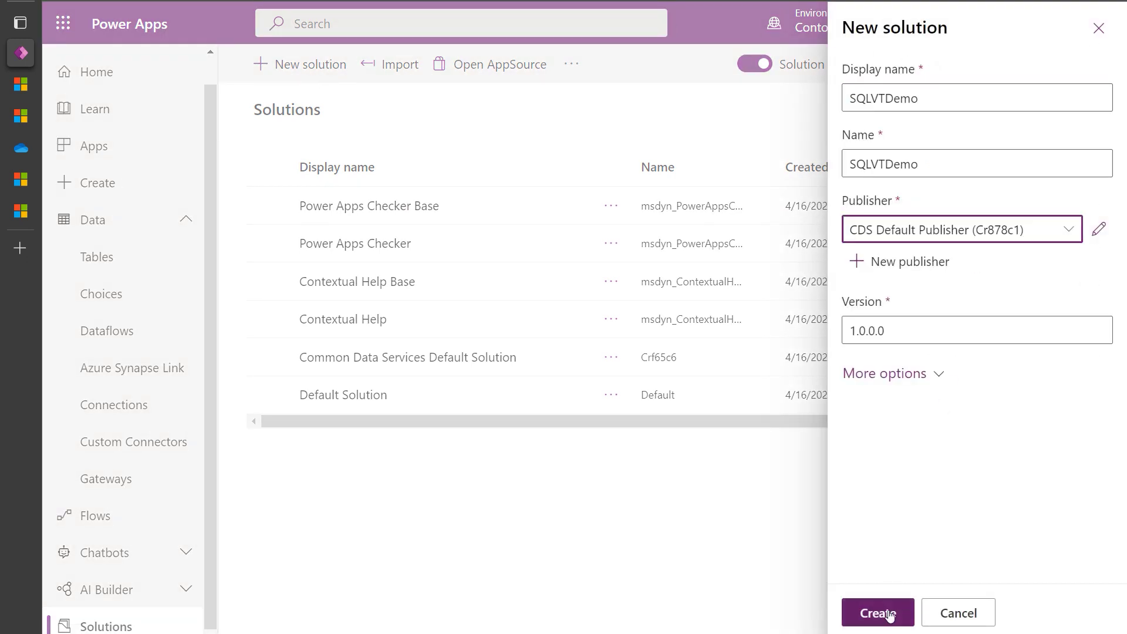
left_click(878, 613)
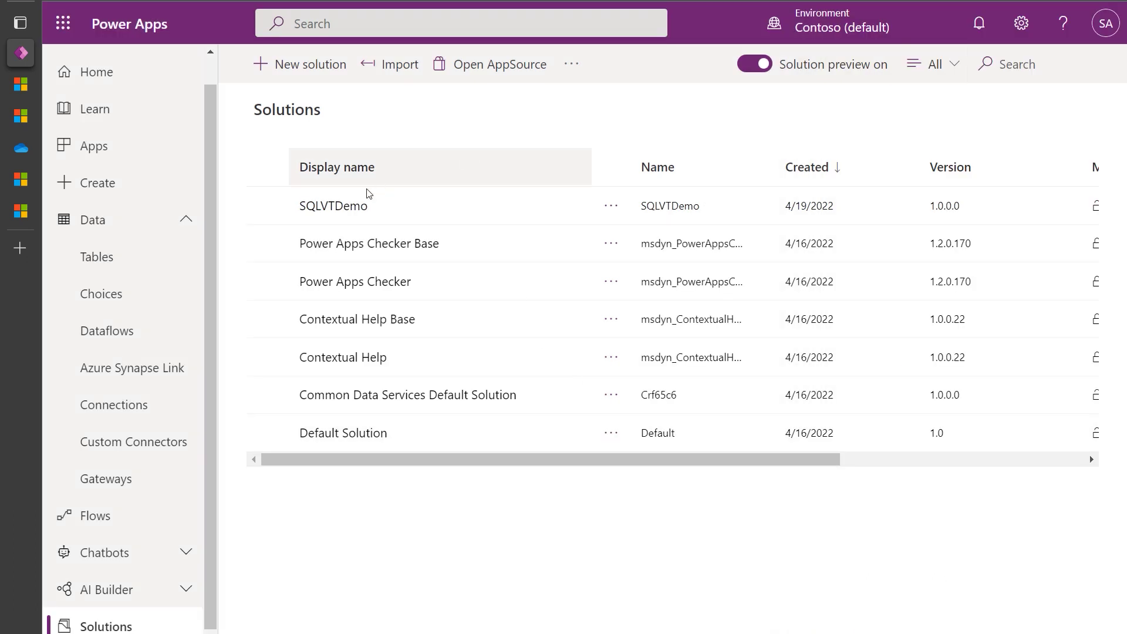
Step: Open the SQLVTDemo solution and start a new connection reference with the display name SQLVT
left_click(355, 207)
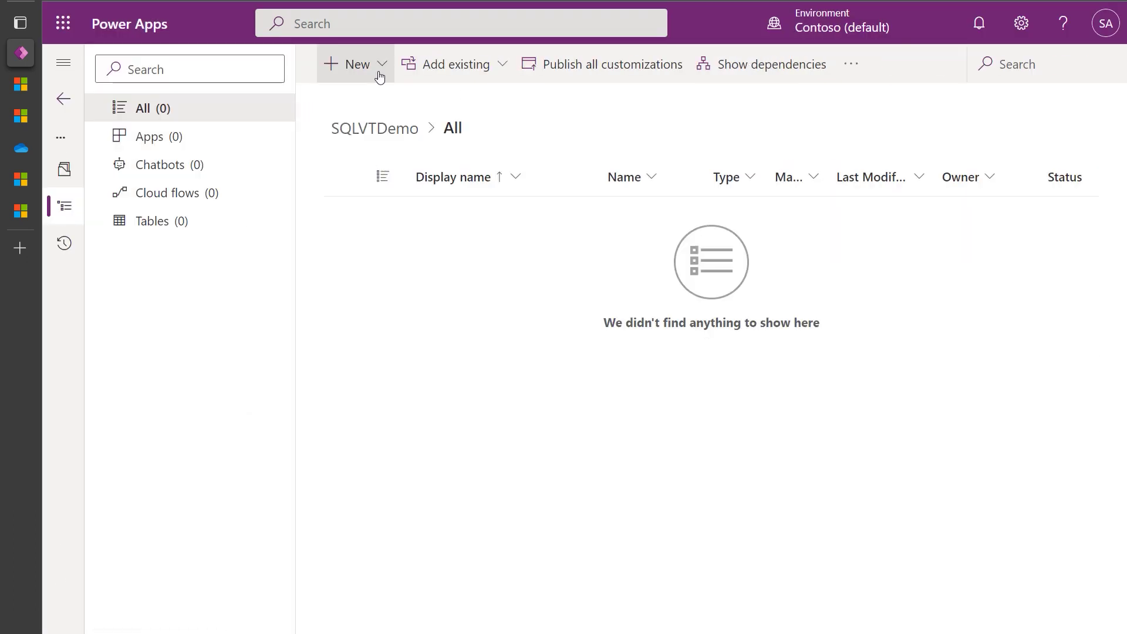
left_click(380, 76)
mouse_move(415, 321)
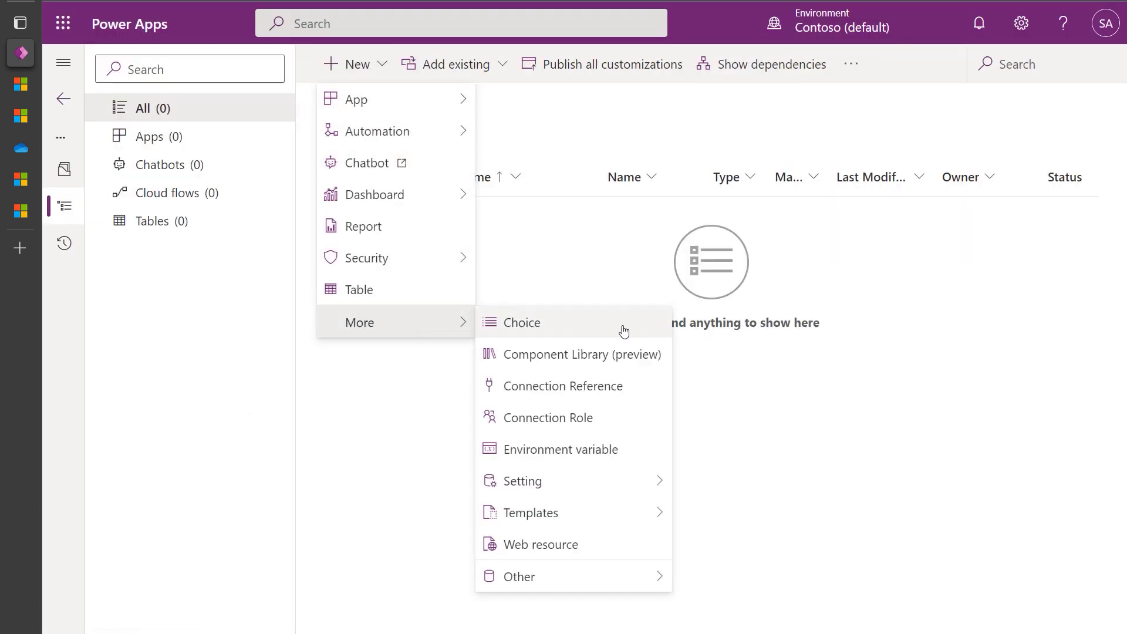
left_click(623, 388)
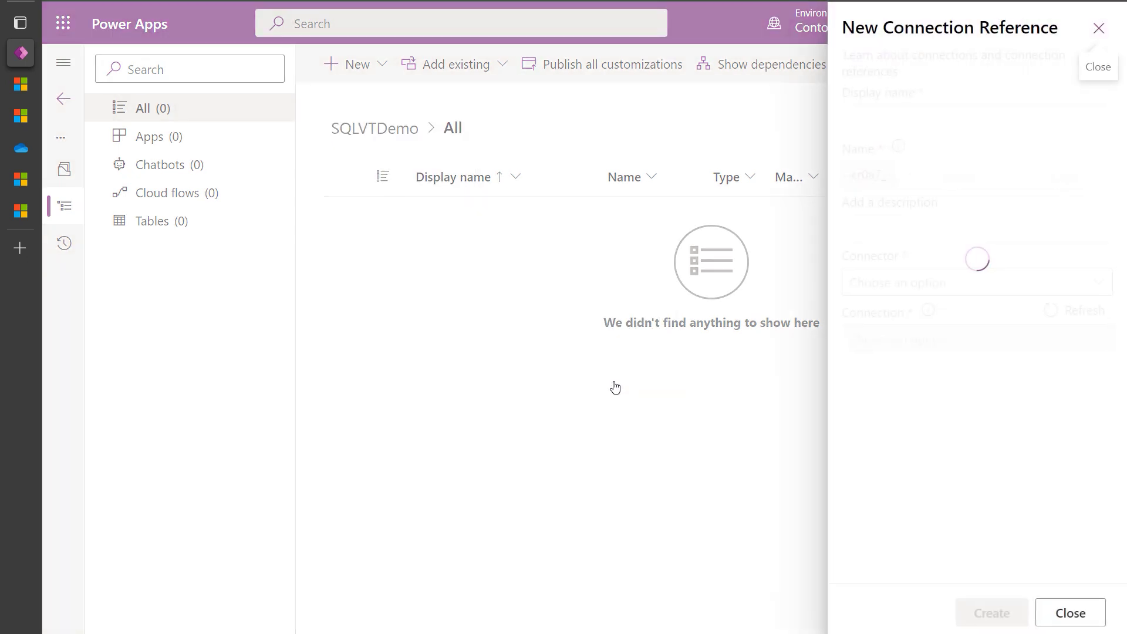
left_click(898, 118)
type("SQLVT")
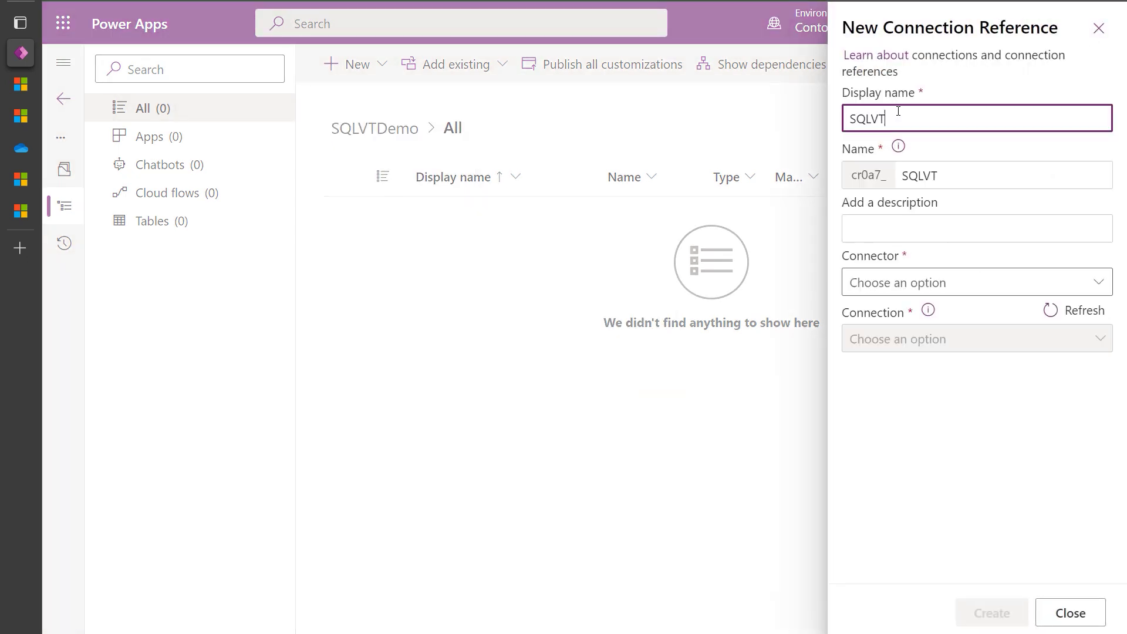
Step: Set the reference's connector to SQL Server, choose the adventureworks-lightweight-db connection, and create the connection reference
left_click(1021, 282)
type("SQL Server")
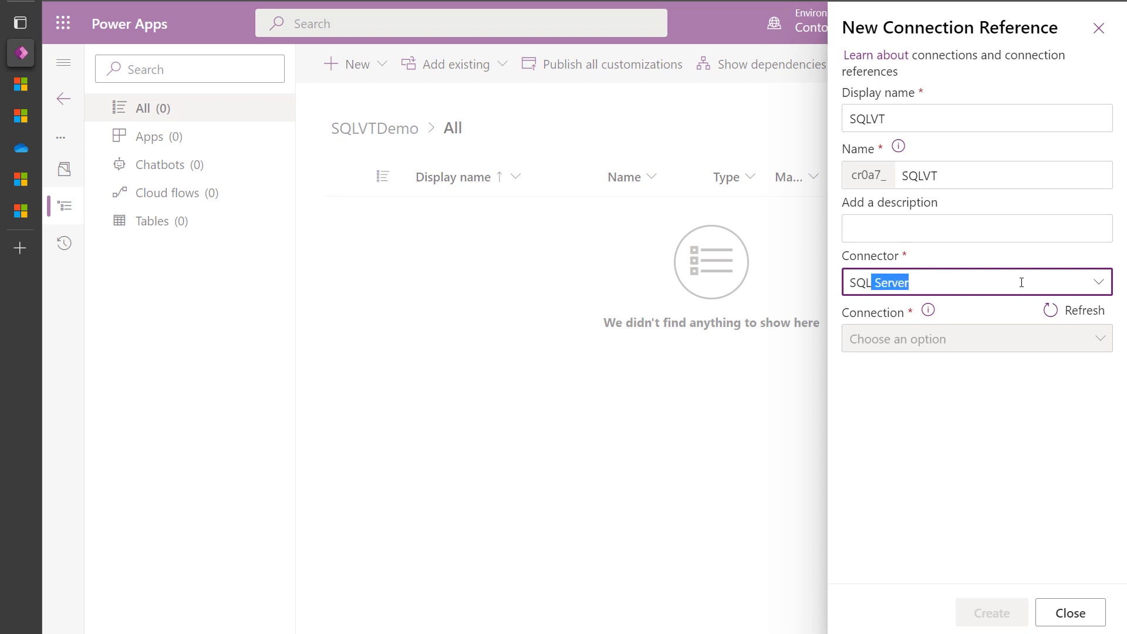
key("Return")
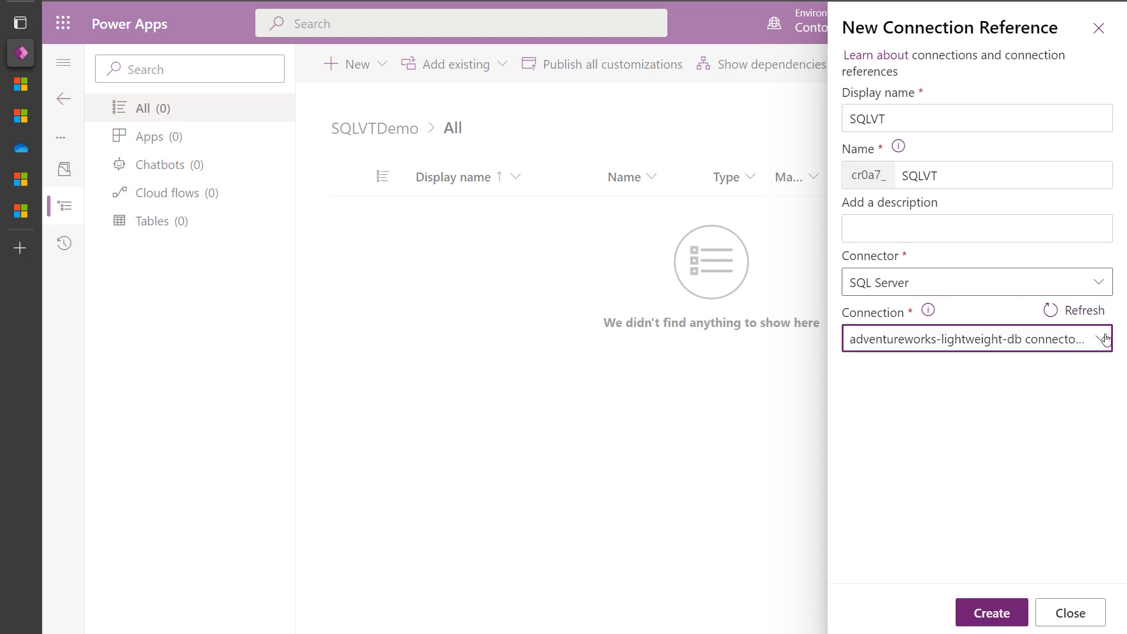
left_click(1105, 339)
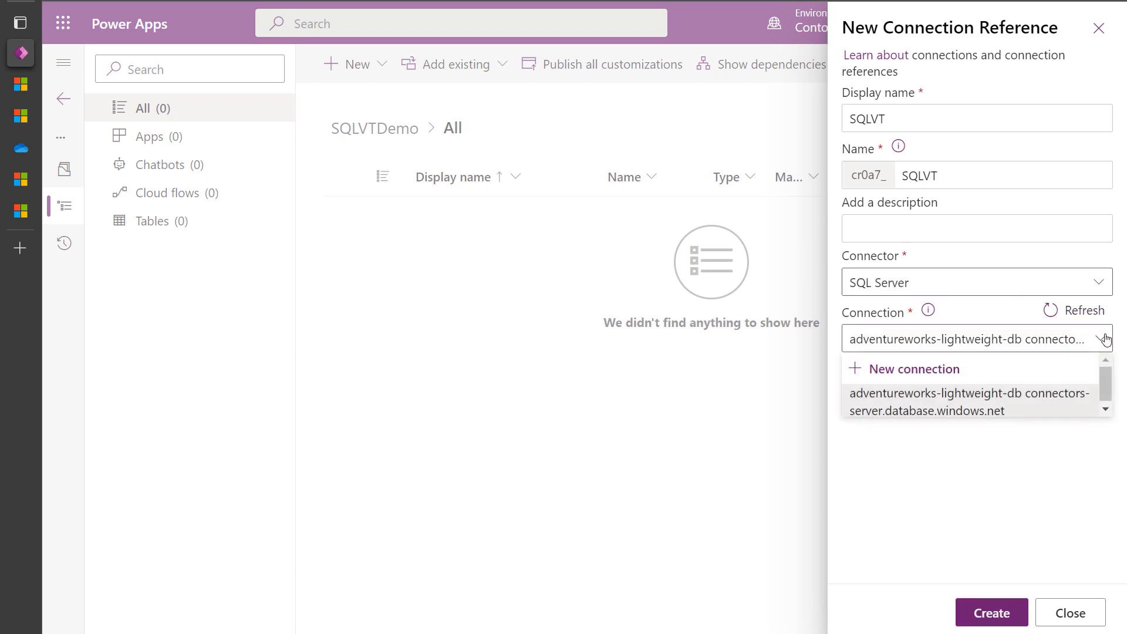
left_click(1060, 407)
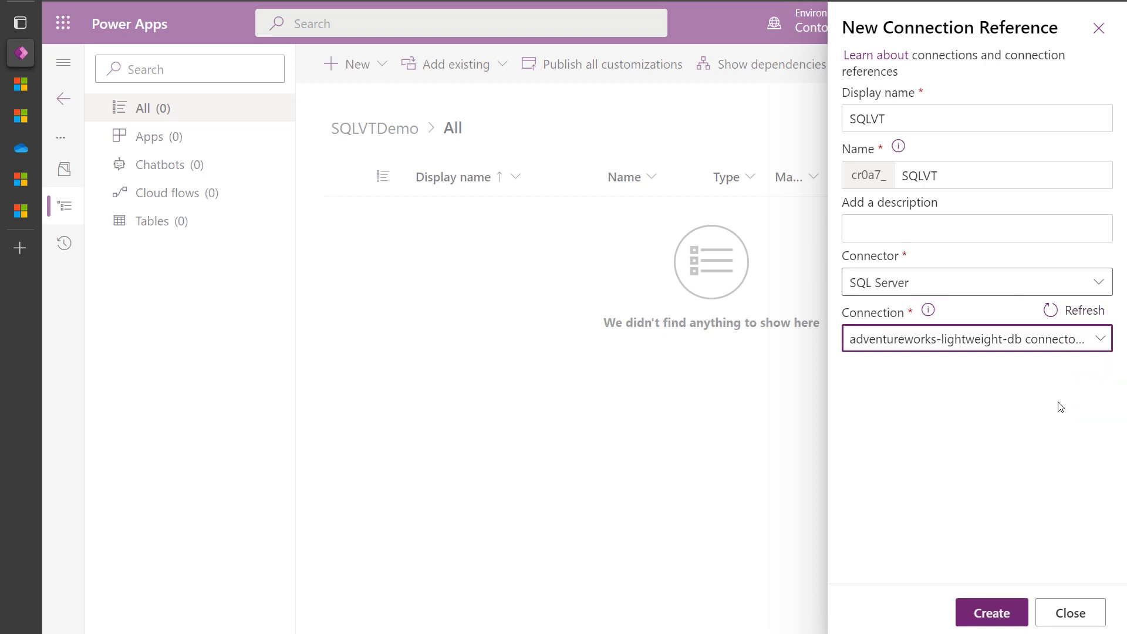
left_click(1014, 618)
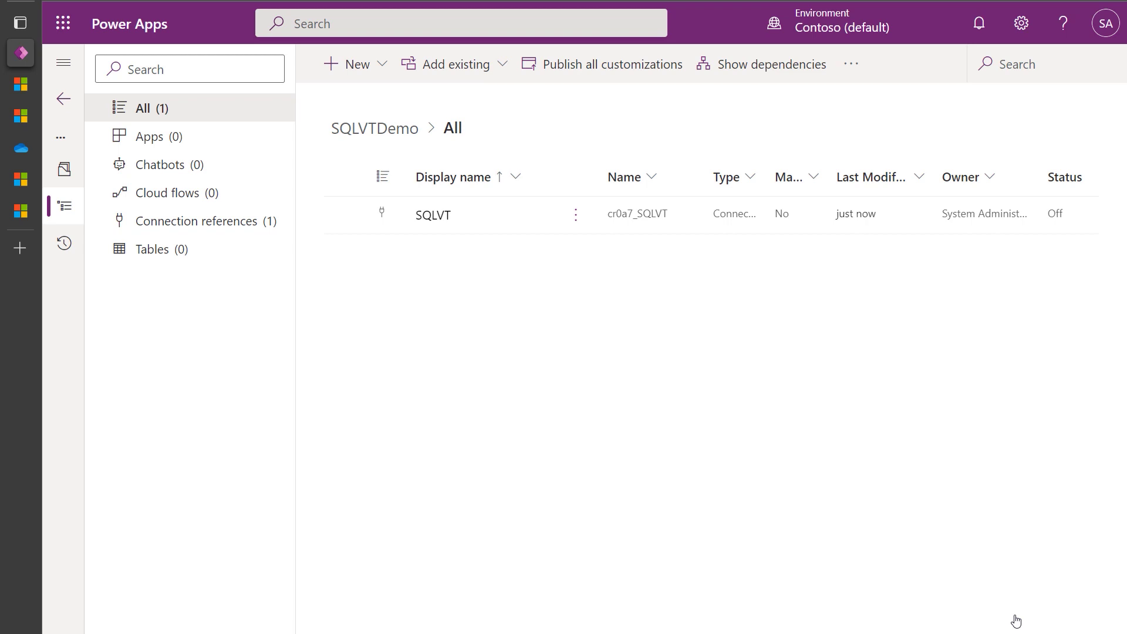
Step: Switch to the Dynamics 365 advanced settings and open the Virtual Entity Data Sources under Administration
left_click(1023, 26)
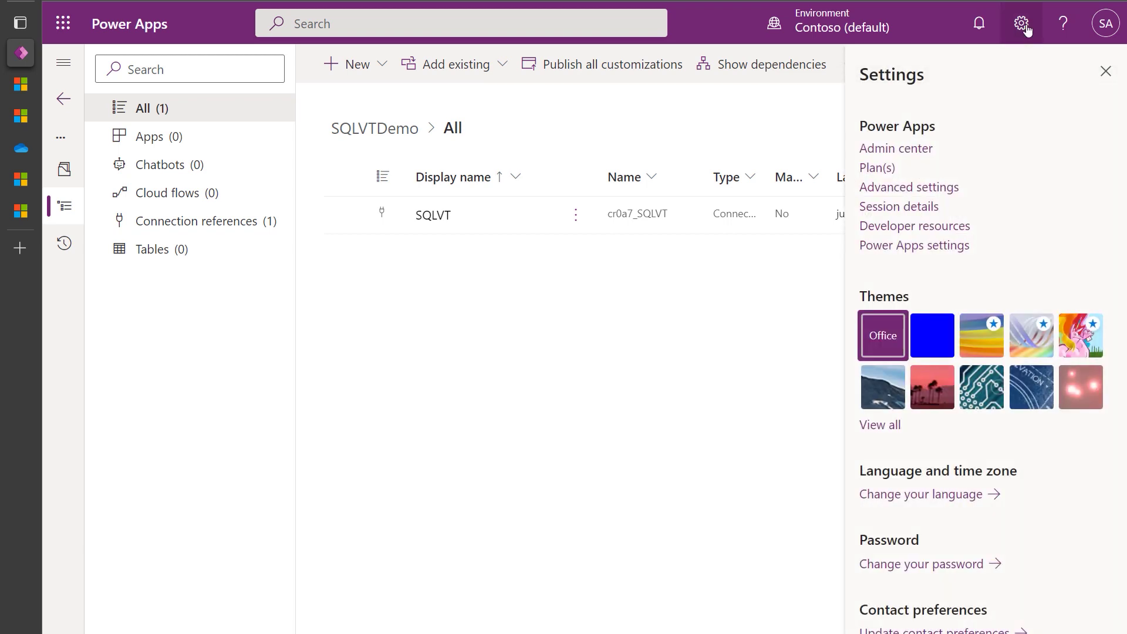
left_click(922, 187)
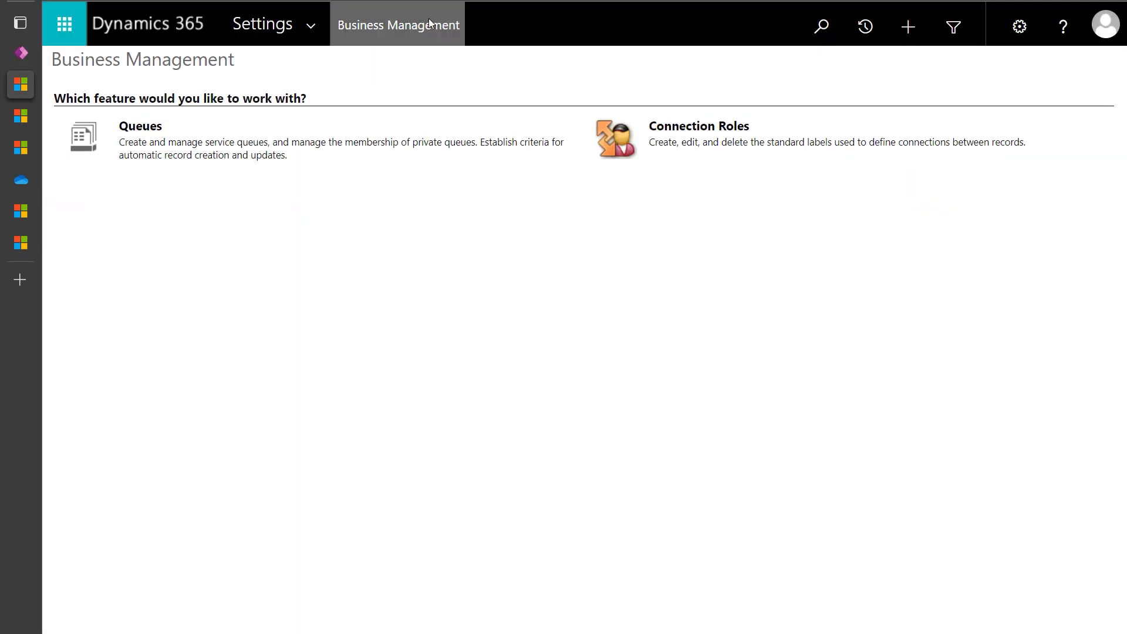
left_click(306, 26)
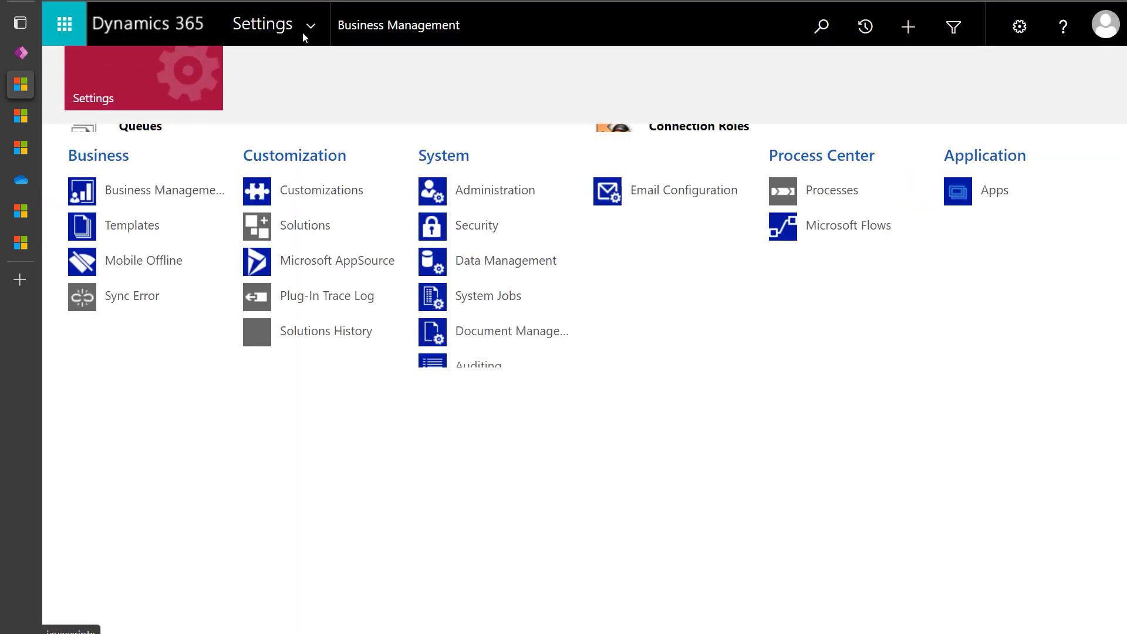
left_click(509, 199)
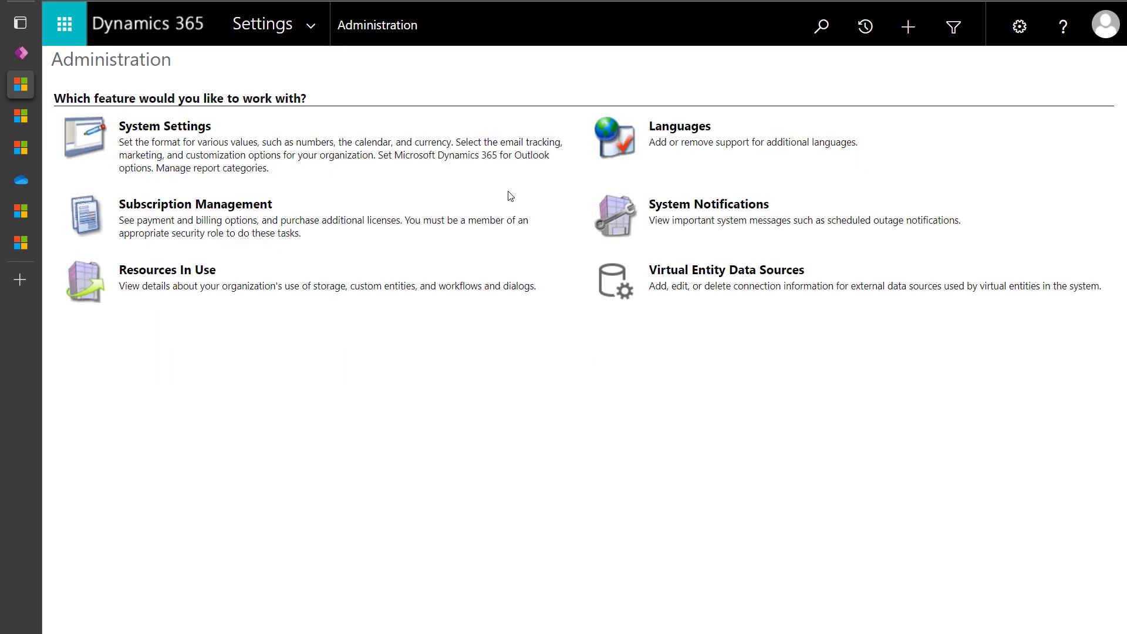
left_click(741, 273)
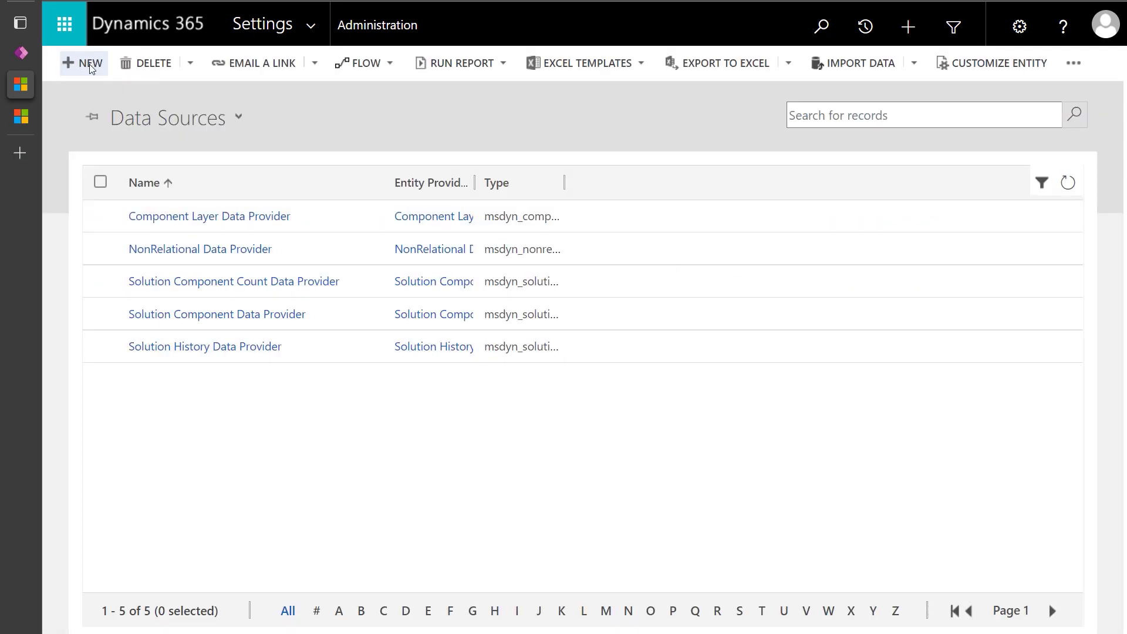
Step: Start a new data source that uses the Virtual Connector Data Provider
left_click(89, 65)
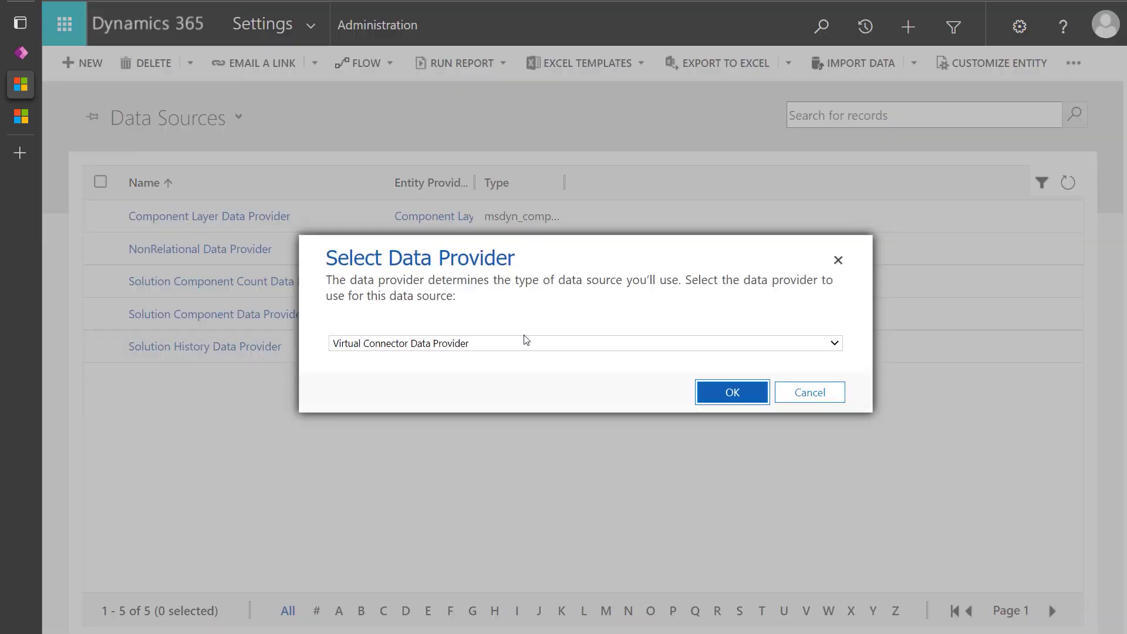
left_click(514, 346)
left_click(557, 362)
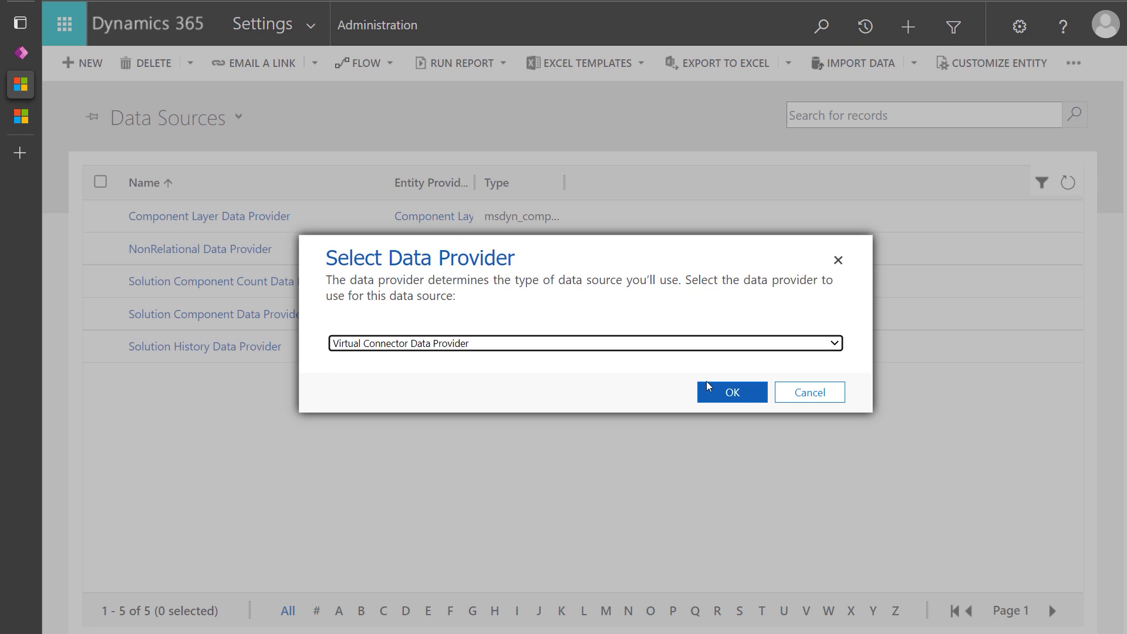
left_click(720, 392)
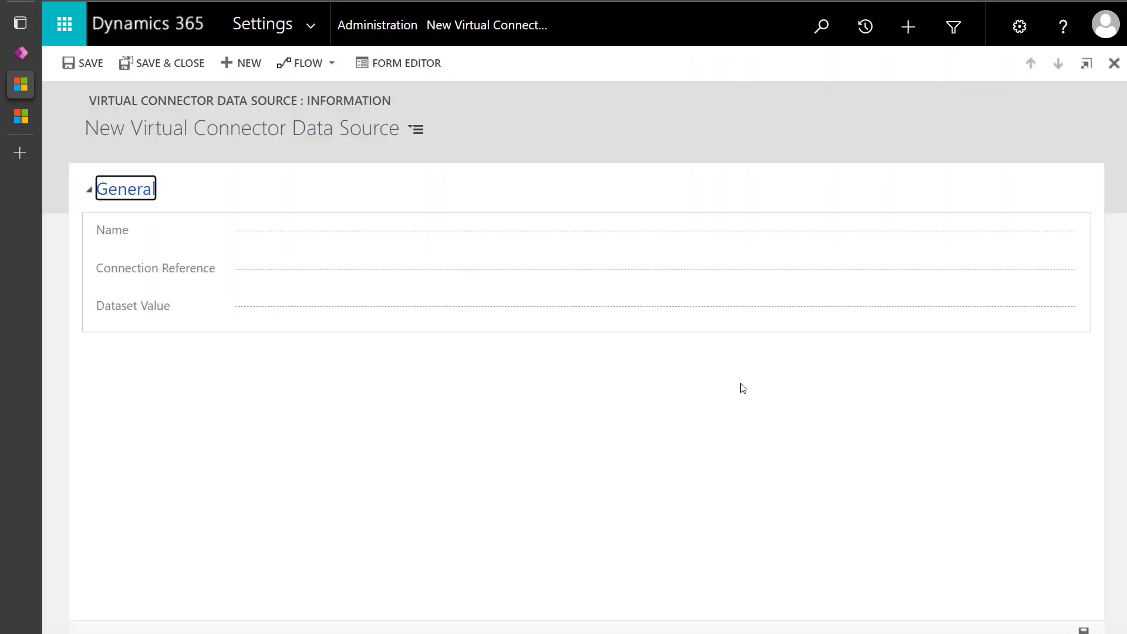
Step: Name the virtual connector data source SQLVT and assign the SQLVT connection reference to it
left_click(679, 232)
type("SQLVT")
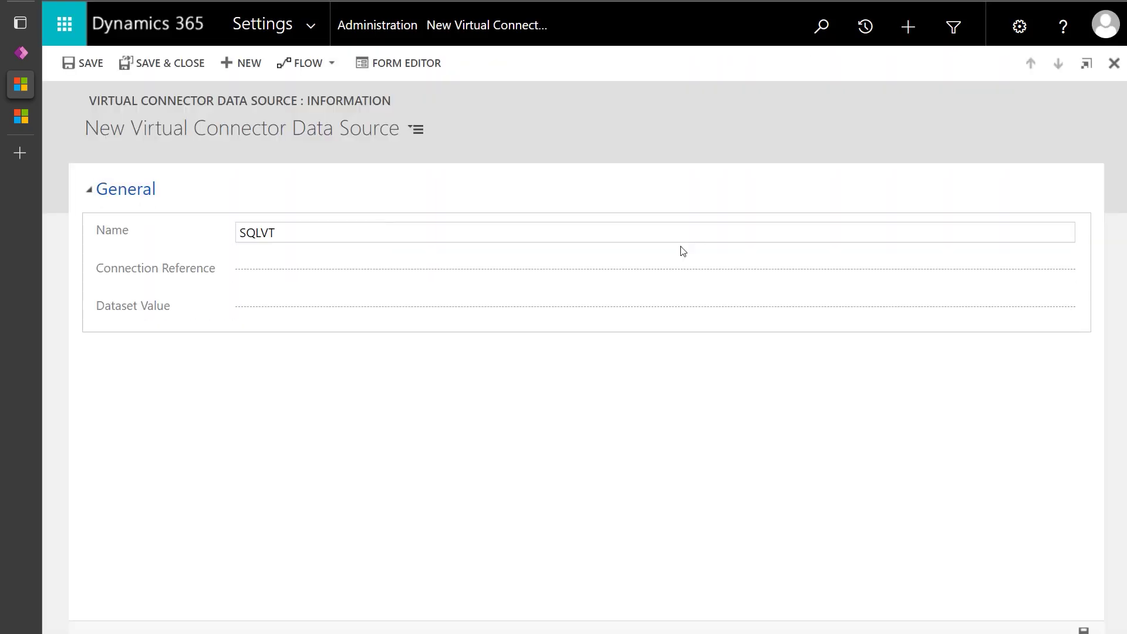
left_click(1066, 273)
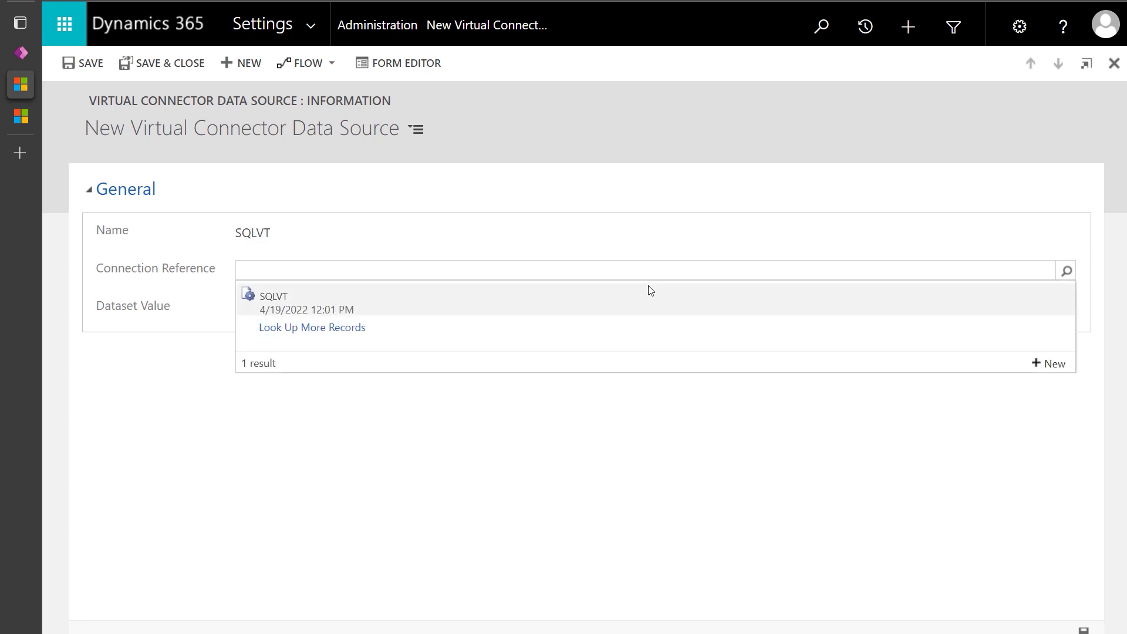
left_click(279, 297)
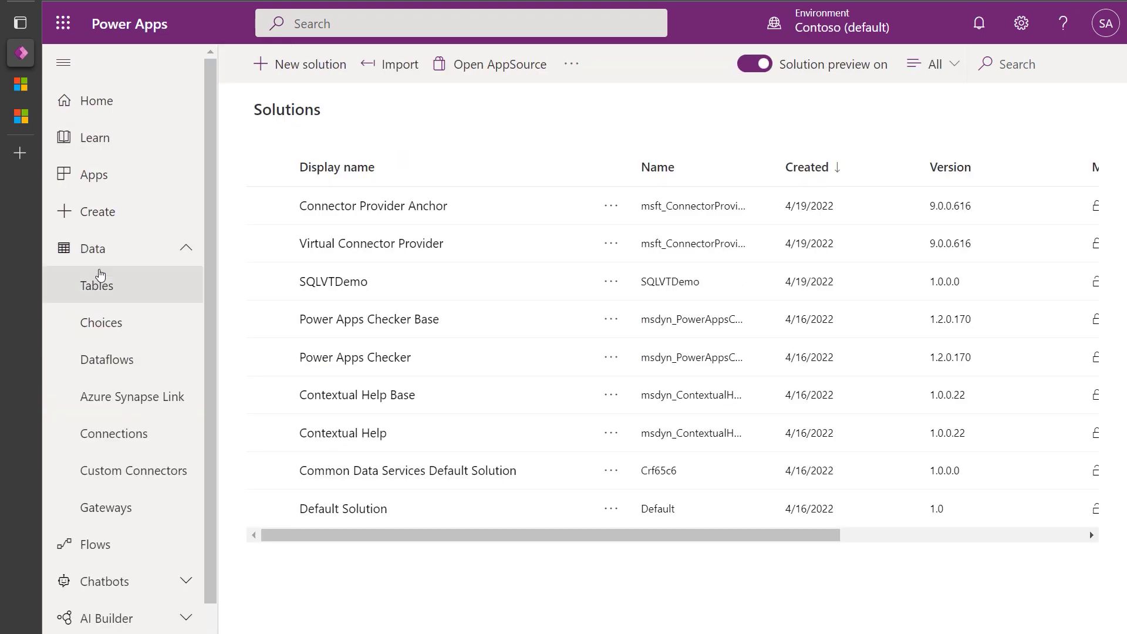
Step: Open the SalesLT.Product record for editing from the data of the Entity Catalog for SQLVT table
left_click(101, 279)
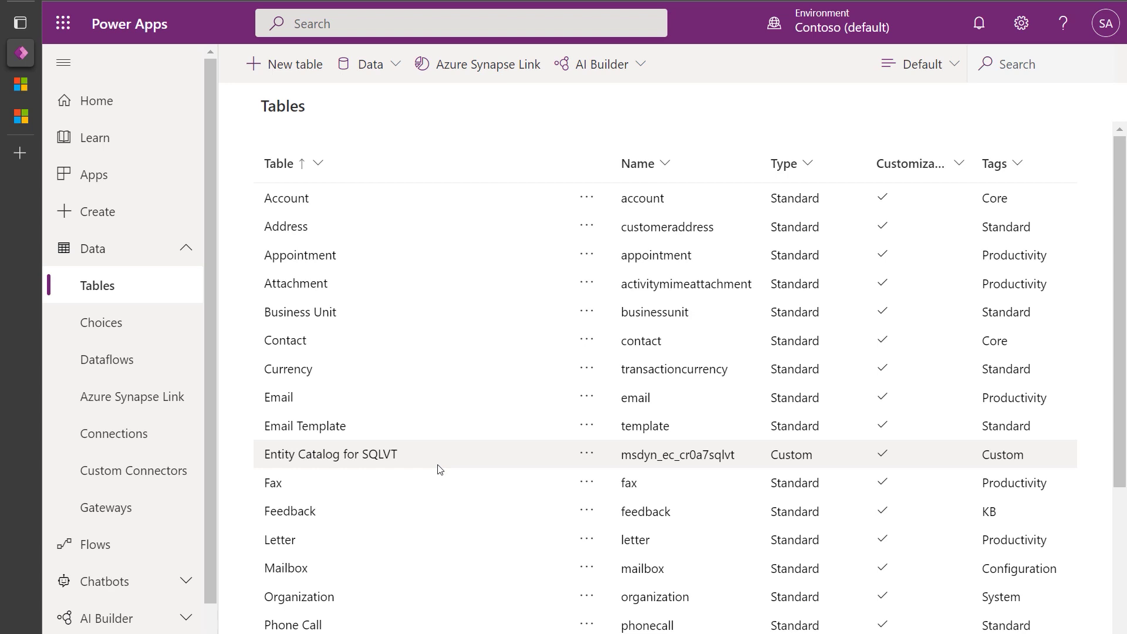
left_click(387, 455)
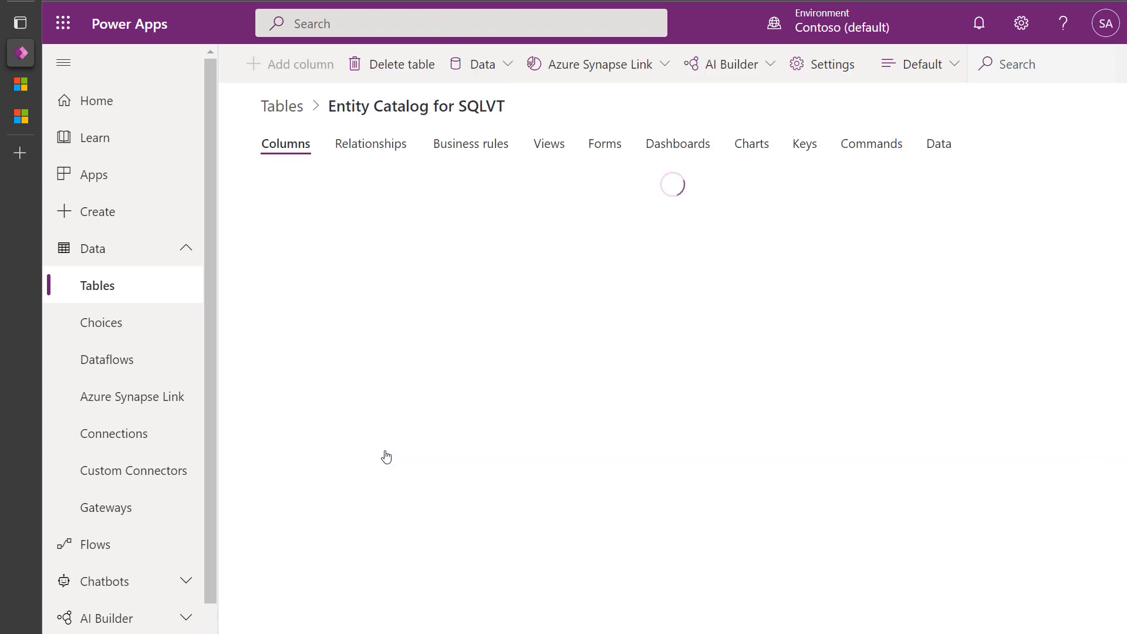
left_click(935, 155)
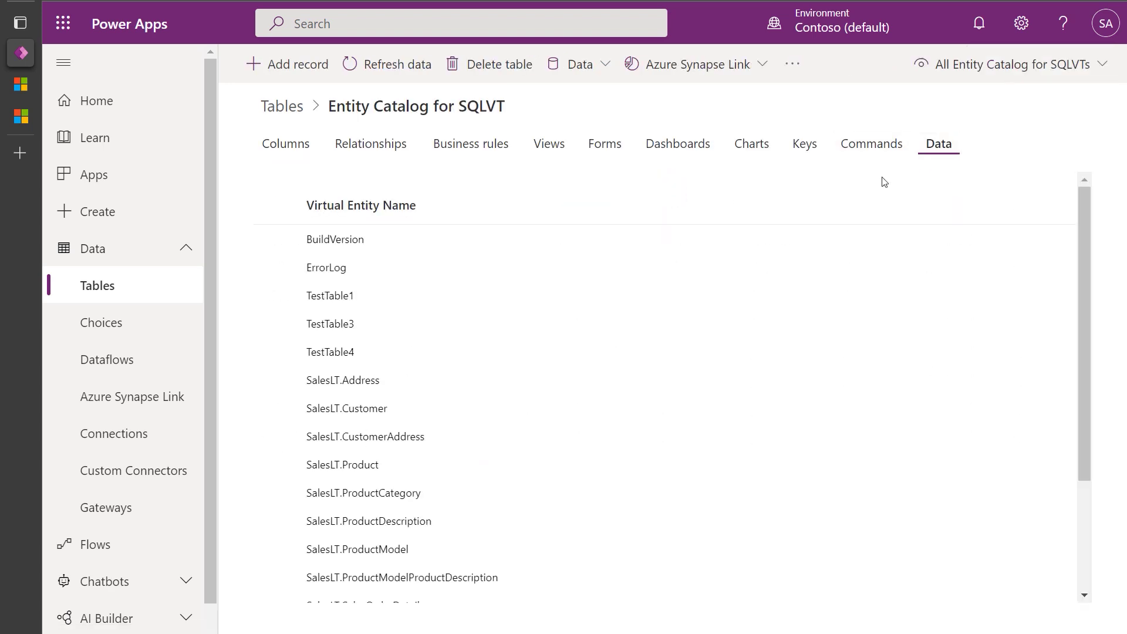
left_click(275, 464)
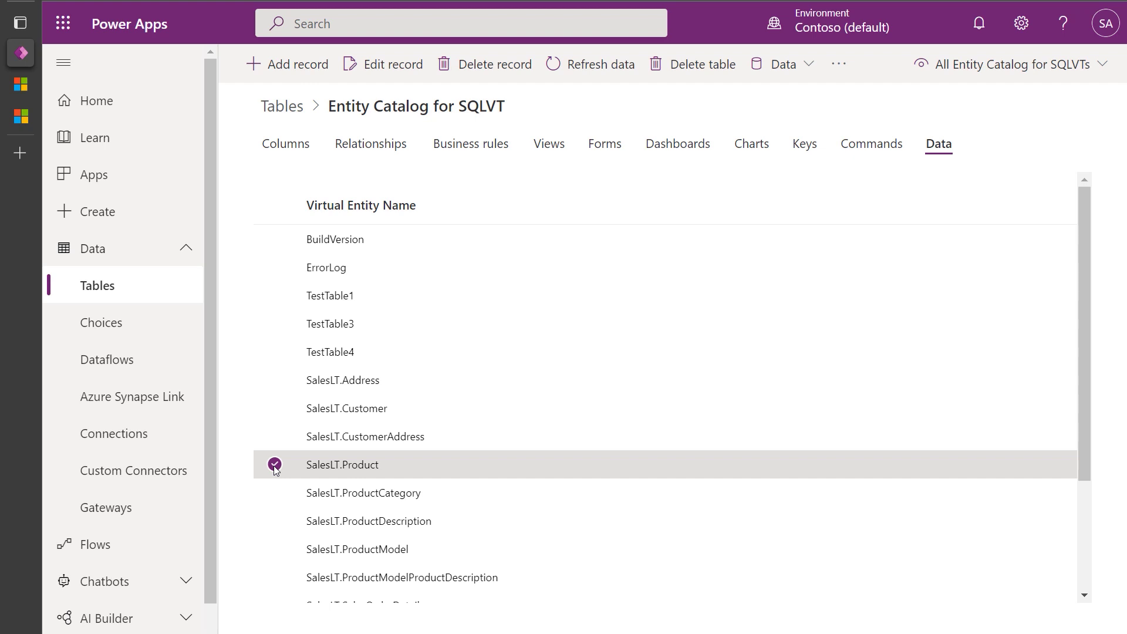
left_click(407, 72)
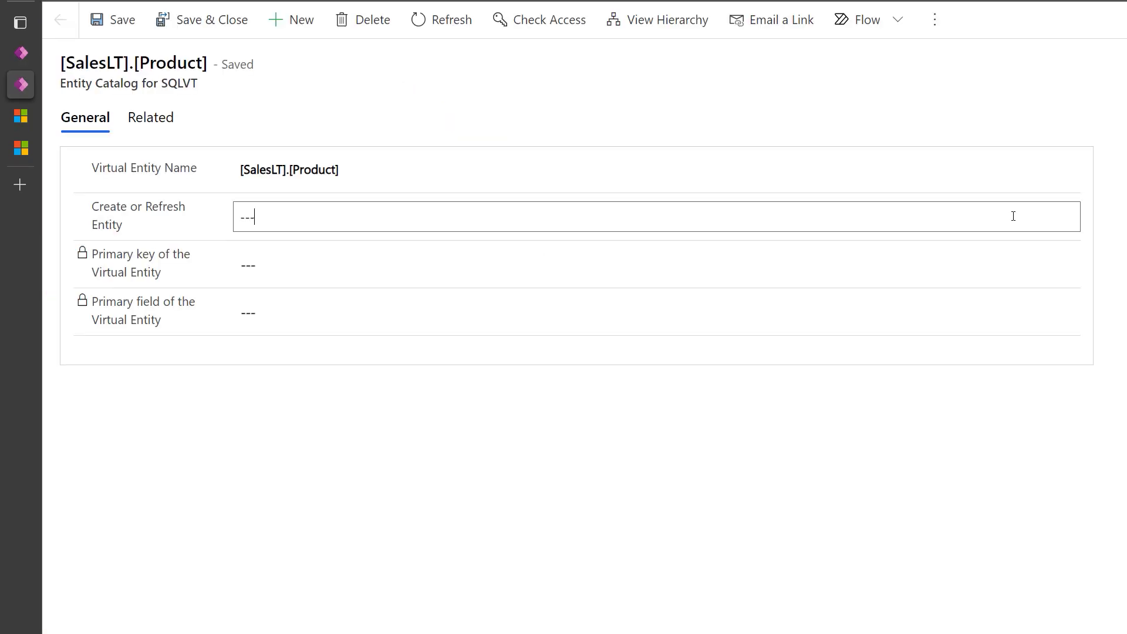
Step: Set Create or Refresh Entity to Yes and choose ProductID as the virtual entity's primary key
left_click(1012, 215)
left_click(1064, 219)
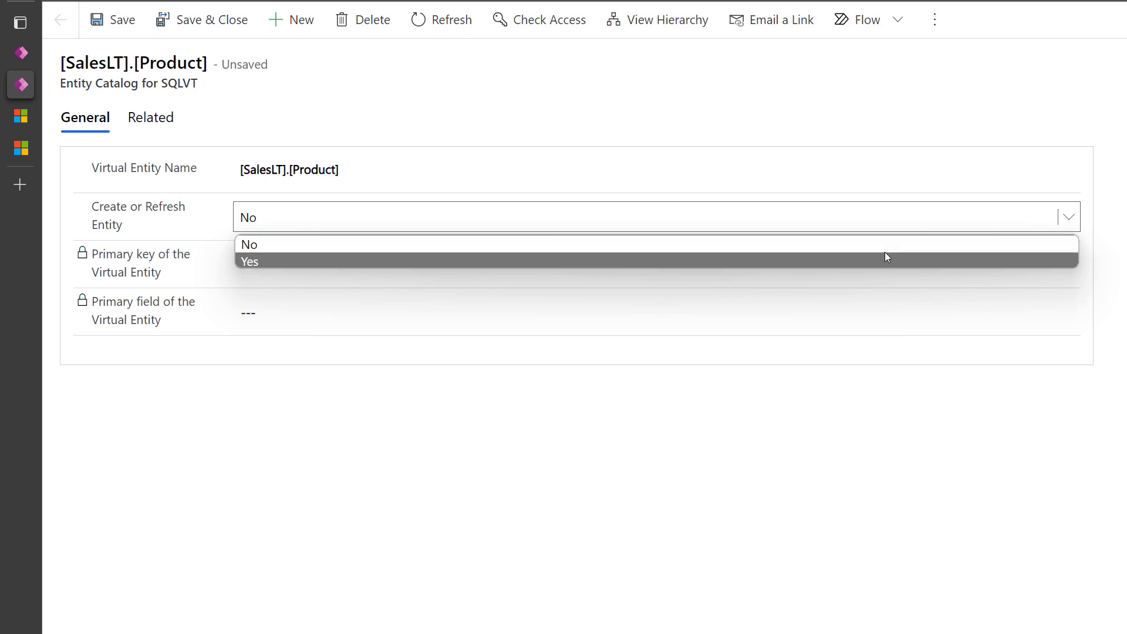
left_click(884, 256)
left_click(1051, 273)
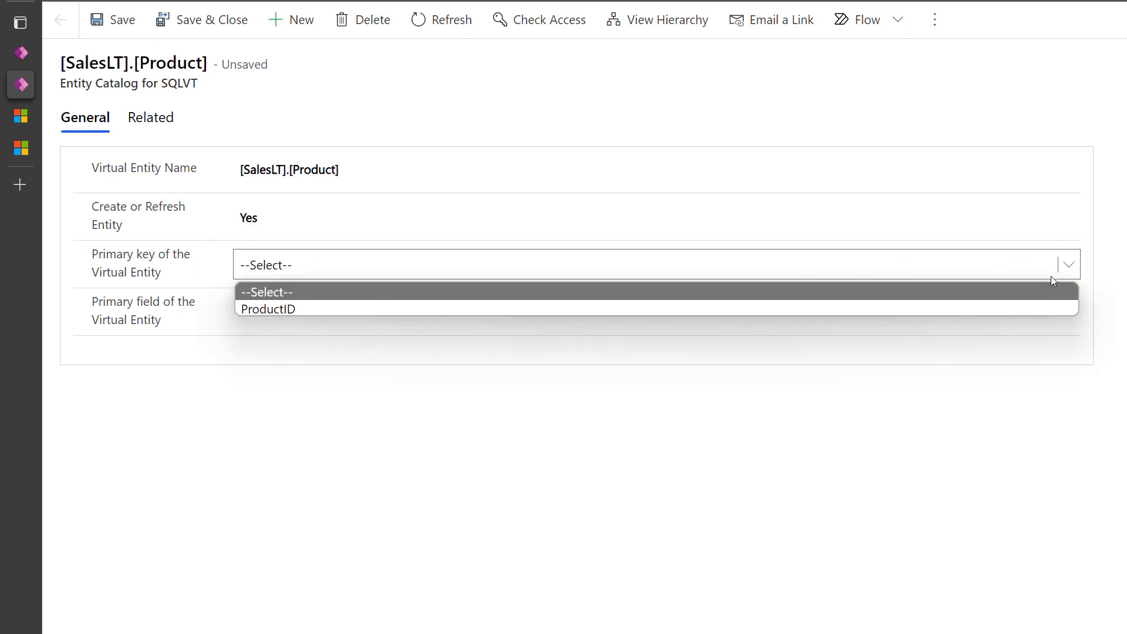
left_click(1006, 307)
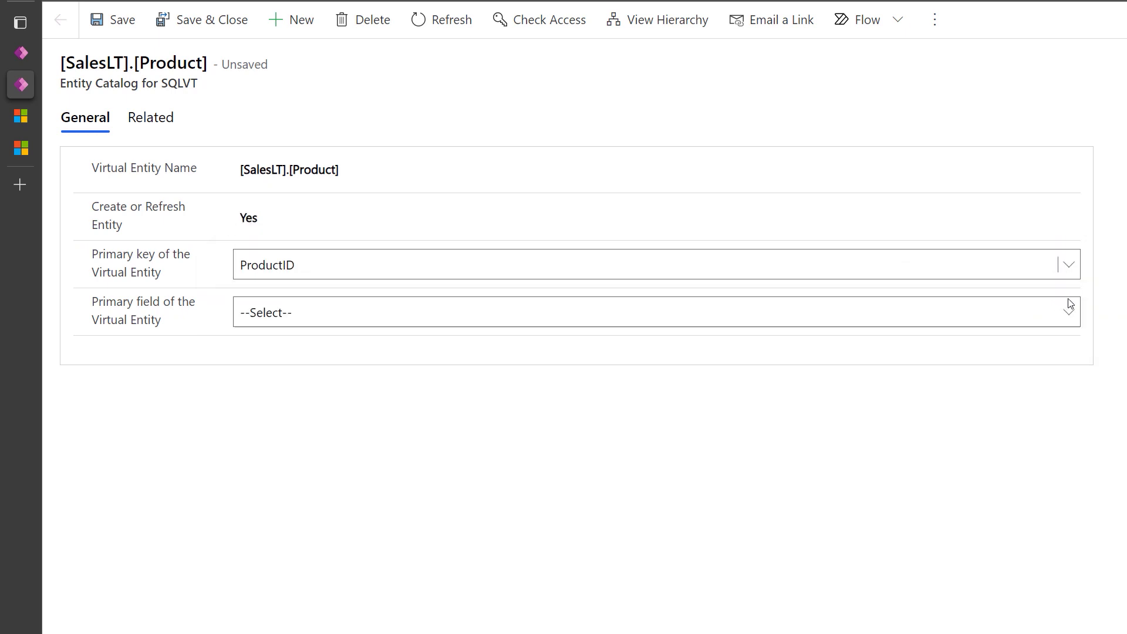
Step: Choose Name as the virtual entity's primary field, and save and close the [SalesLT].[Product] record
left_click(1067, 311)
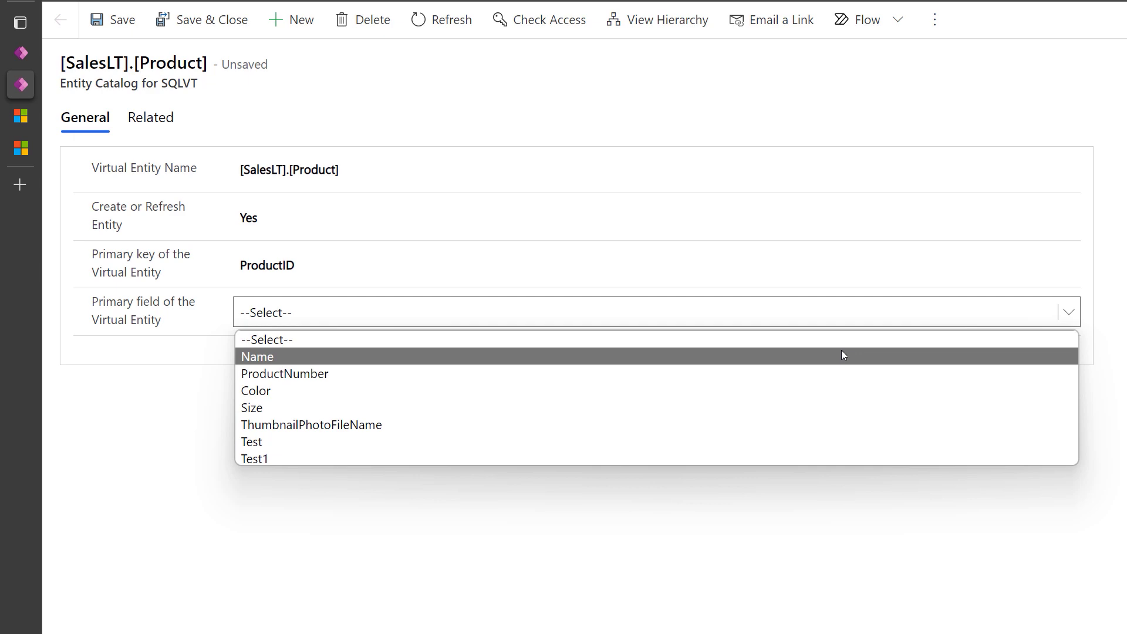
left_click(842, 356)
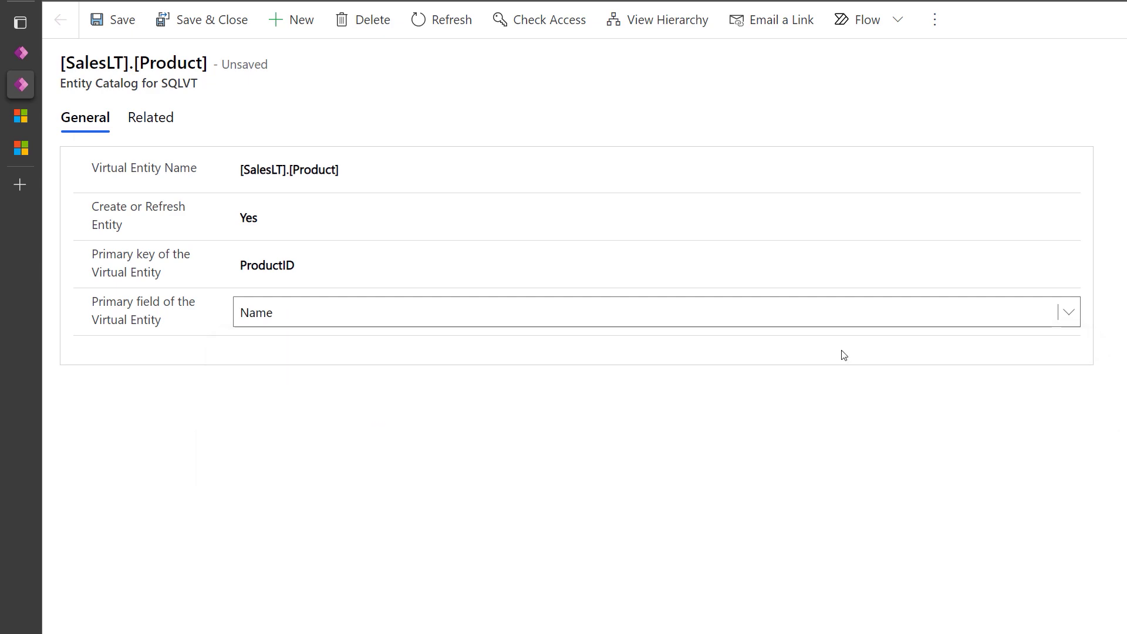
left_click(194, 22)
Step: Go back to the Dataverse tables and view the data of the Custom Entity [SalesLT].[Product] table
left_click(97, 293)
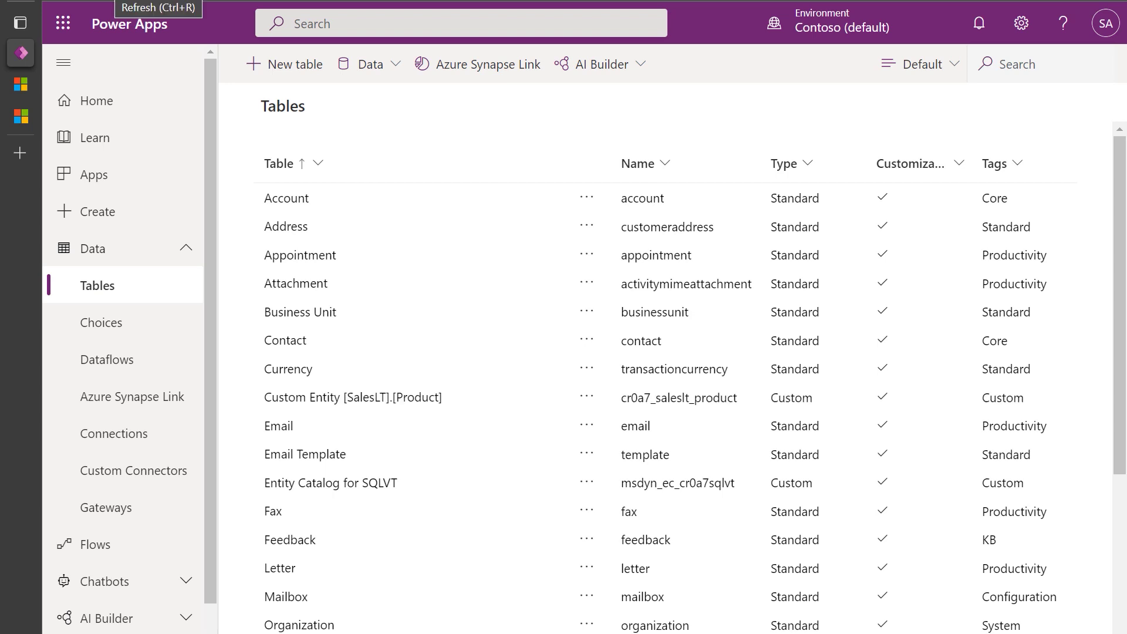
left_click(456, 402)
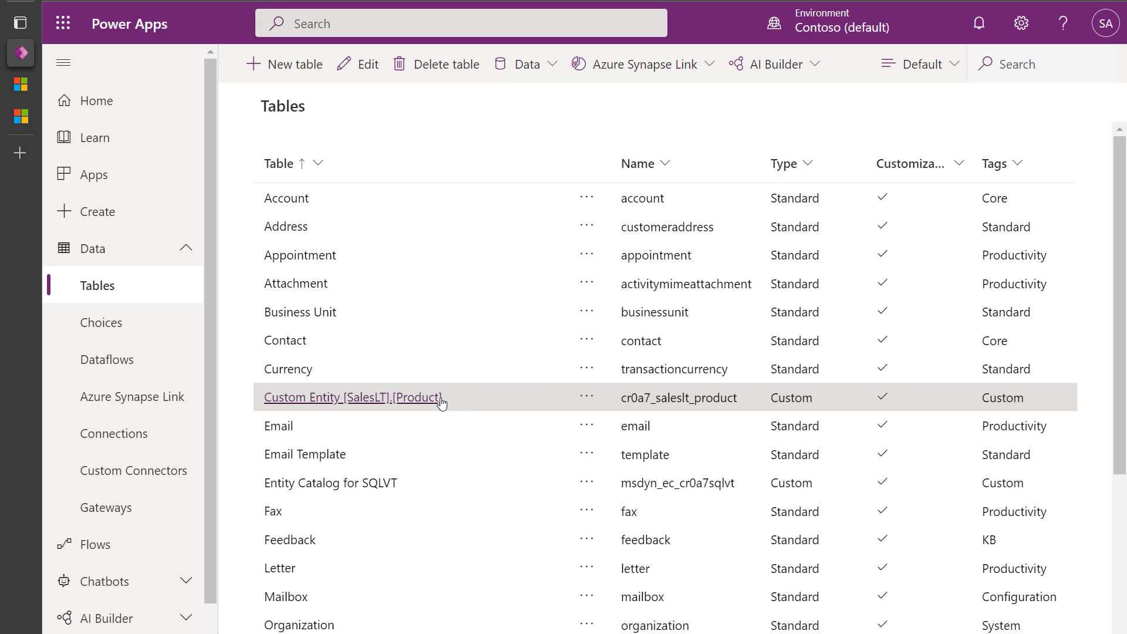
left_click(441, 399)
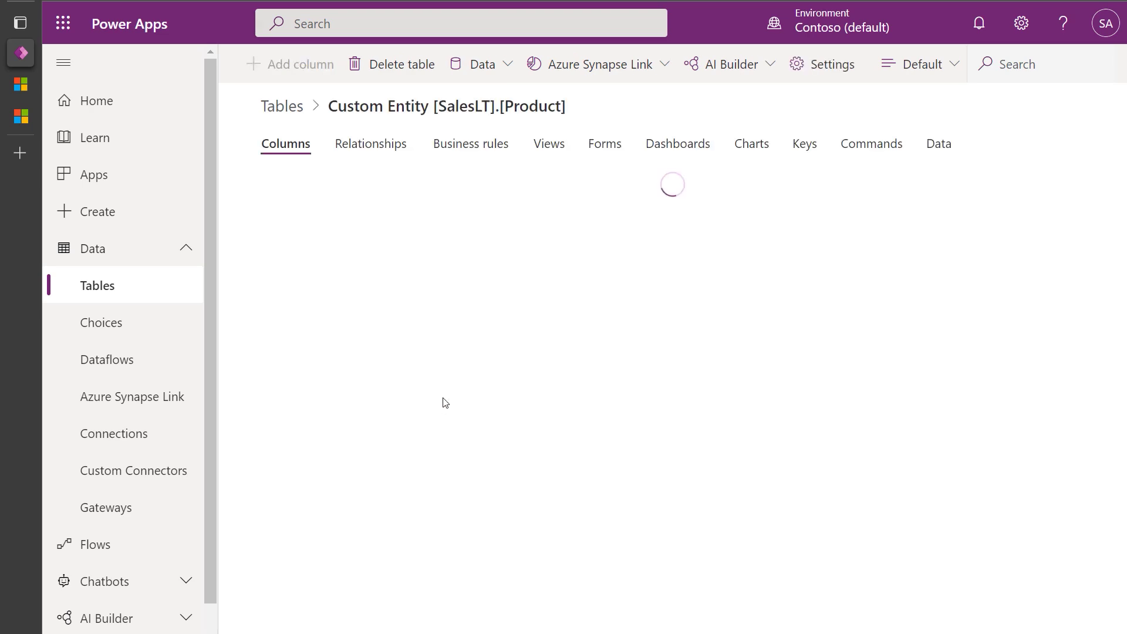
left_click(937, 146)
Step: Switch the product table's data view to All columns and look across the columns of its records
left_click(1004, 66)
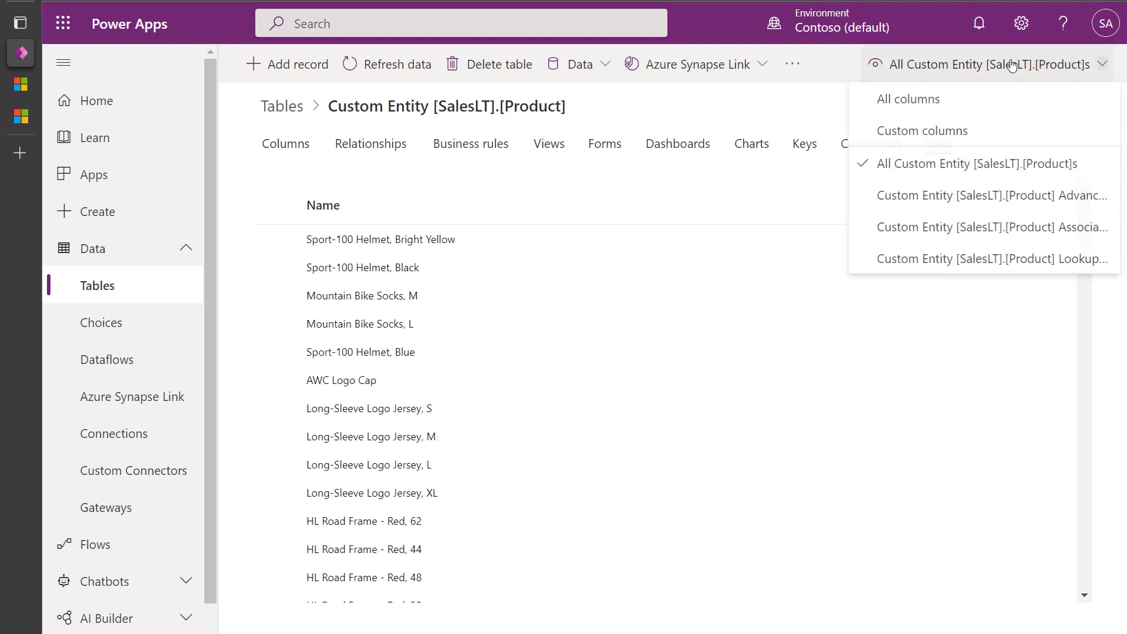
left_click(963, 108)
left_click_drag(491, 597, 385, 581)
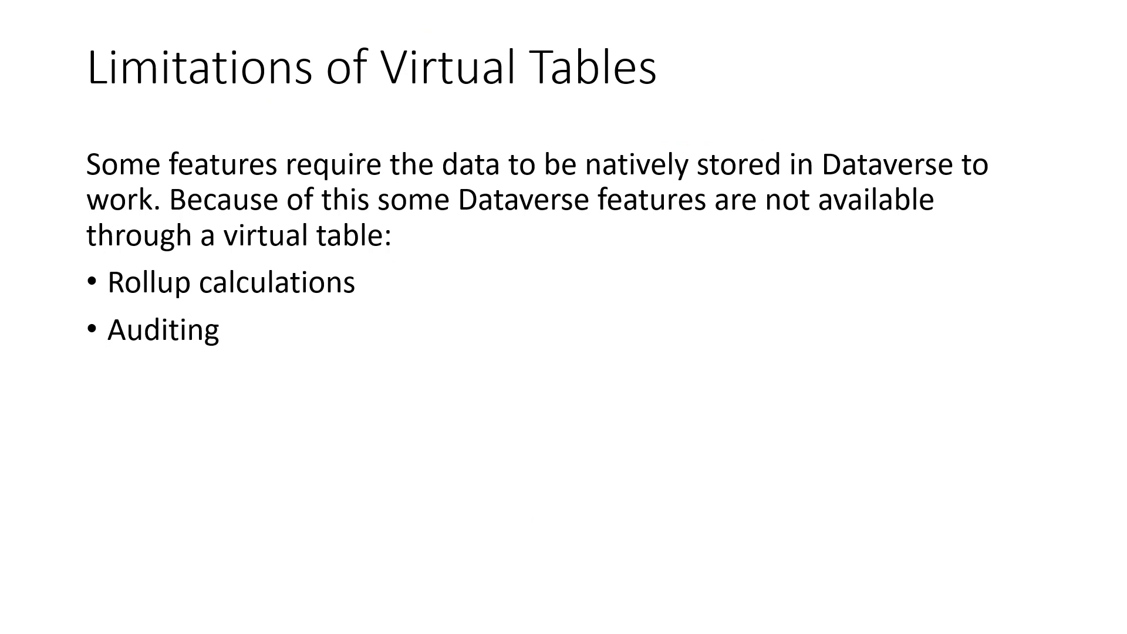